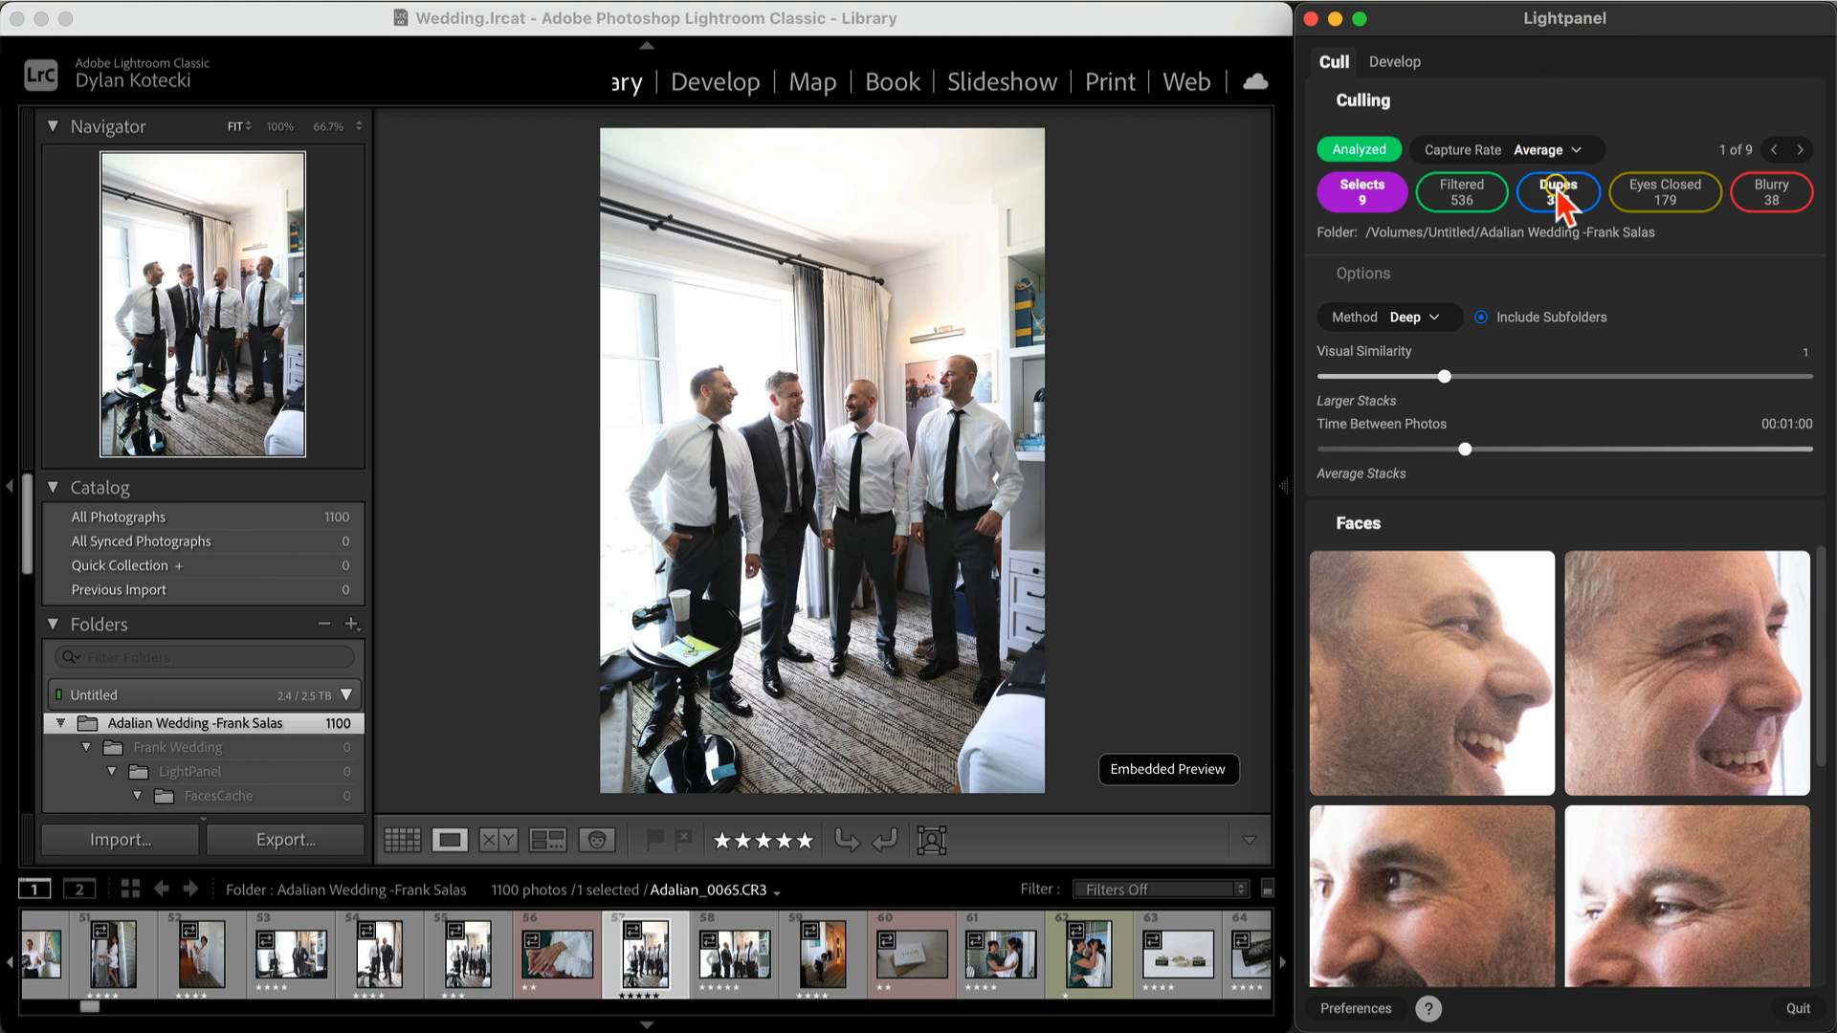
Step: Filter to the Eyes Closed photos and step through them, reviewing the detected faces of each
click(1677, 194)
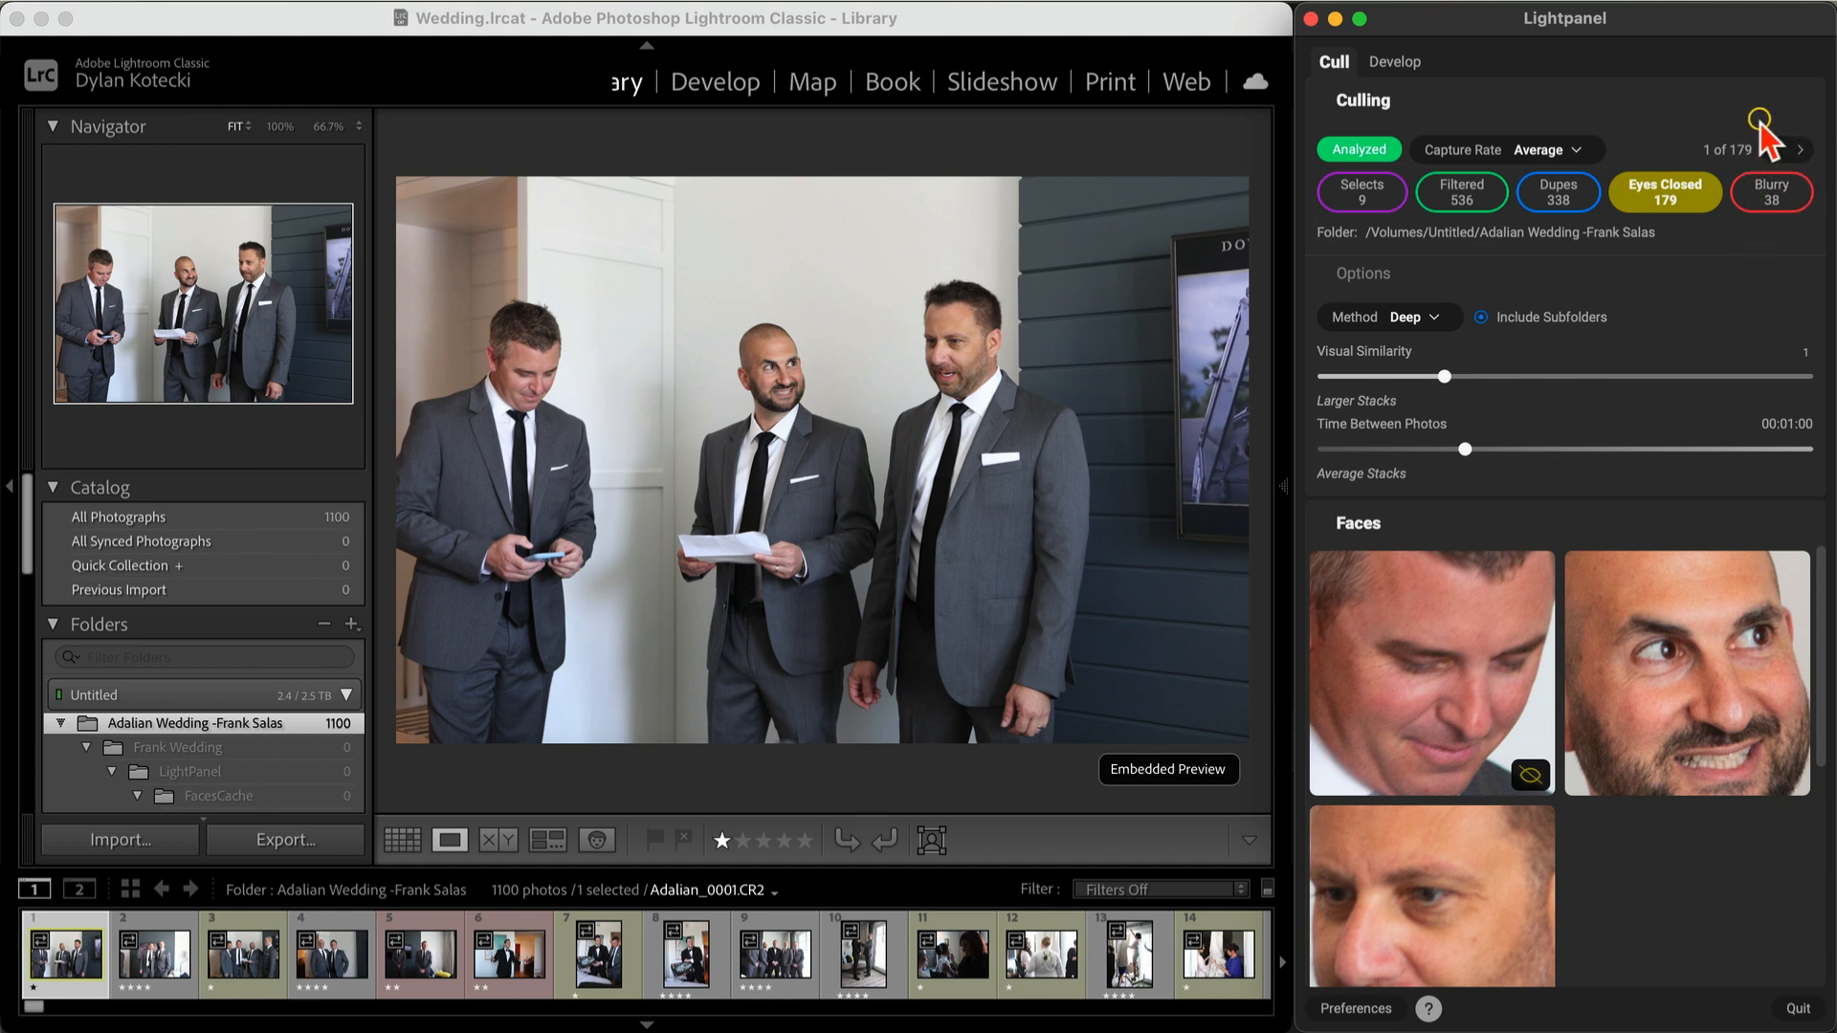
key(super)
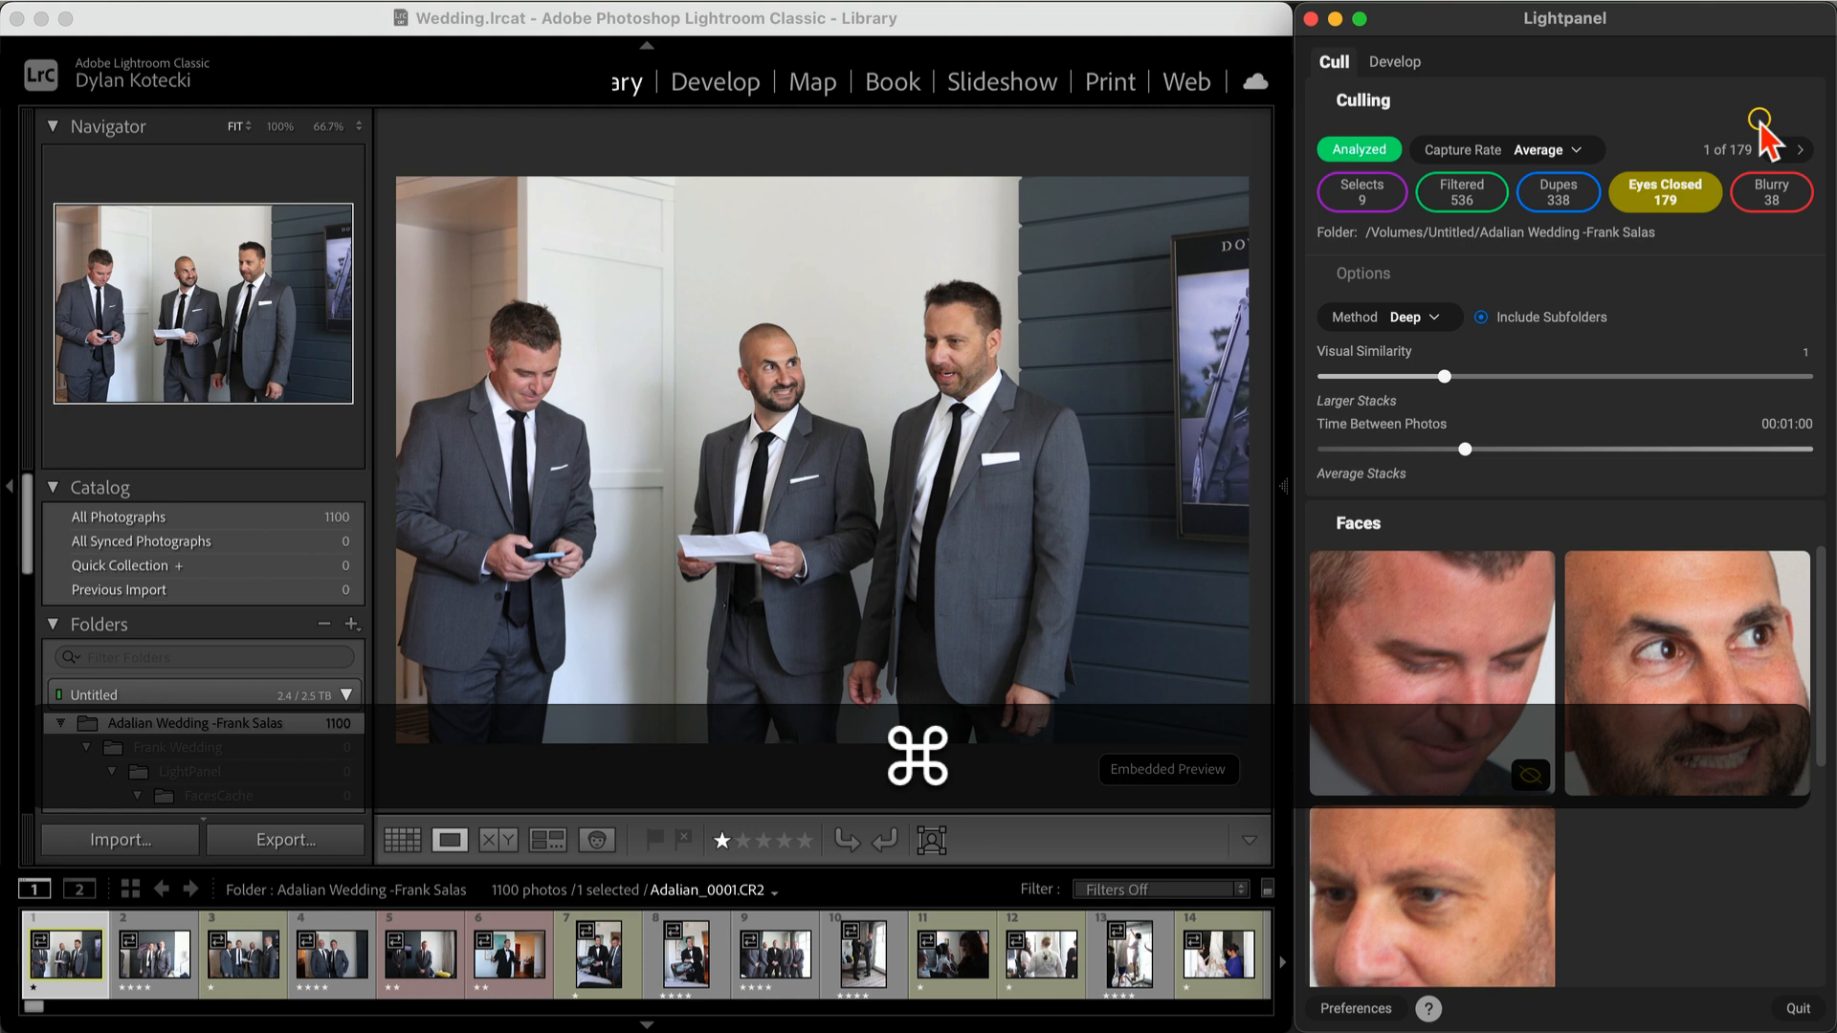
key(super+Right)
key(super+Right)
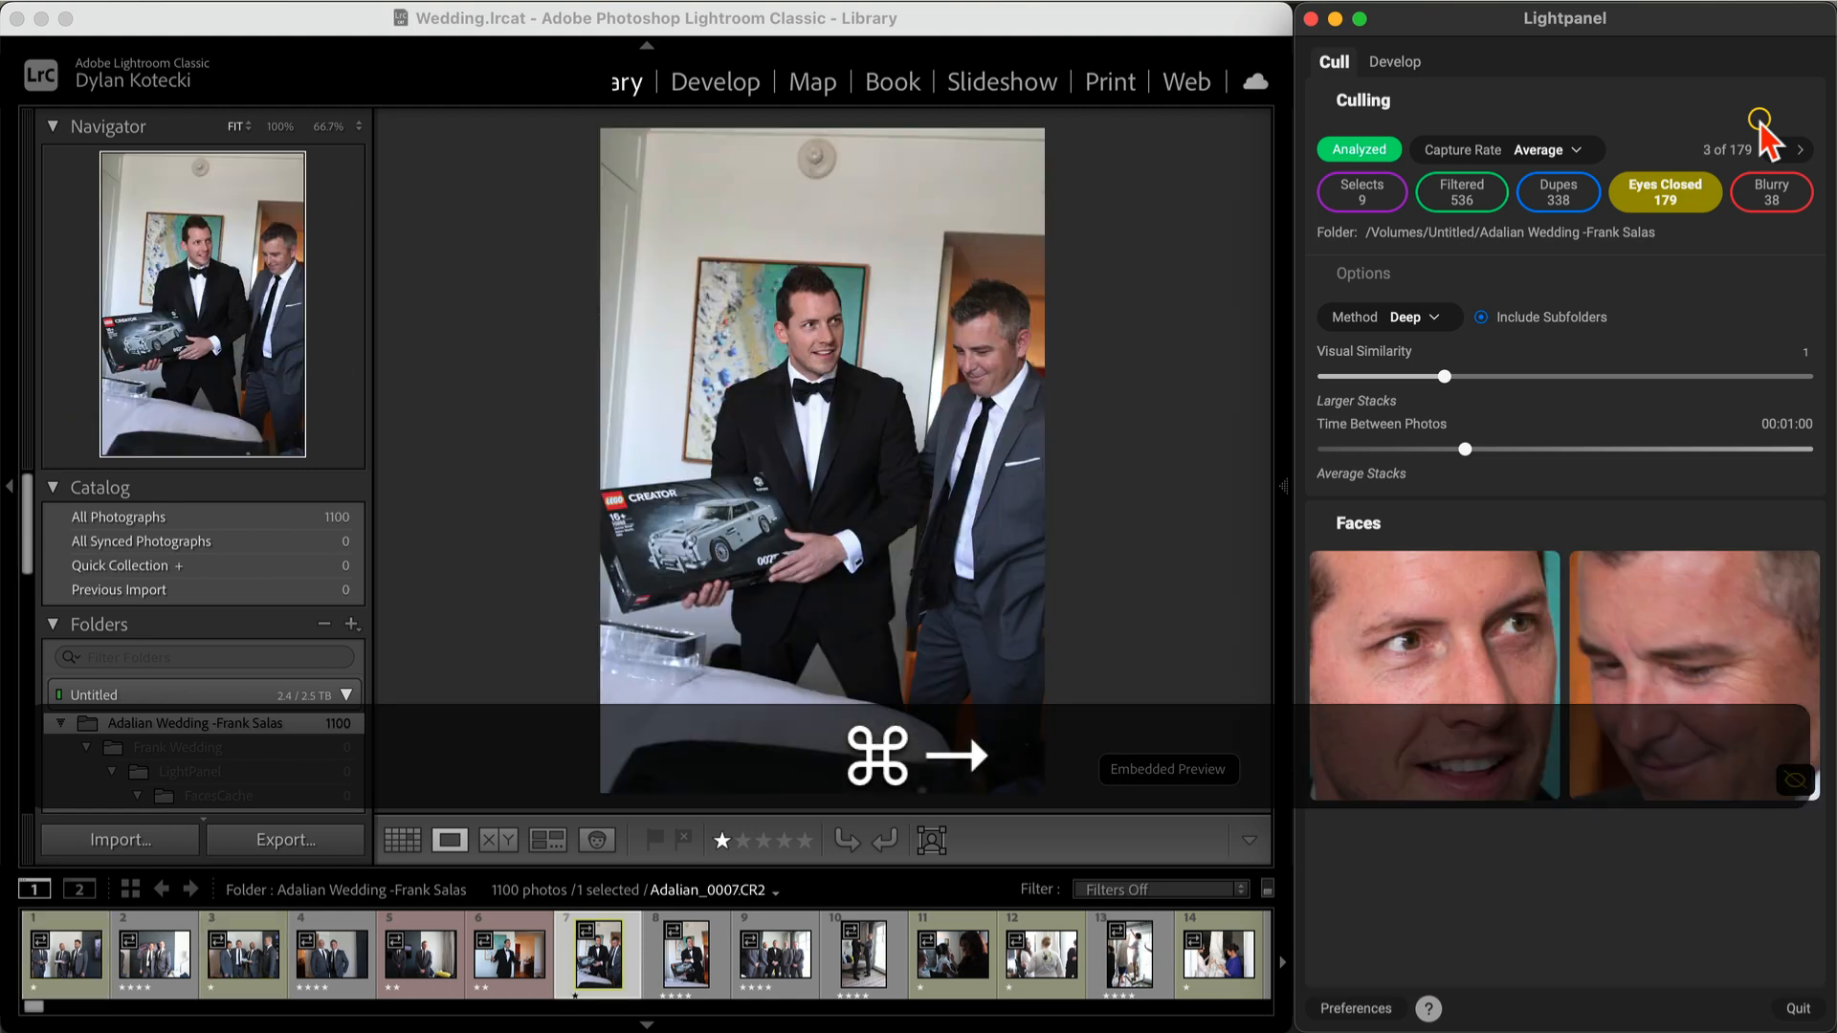
key(super+Right)
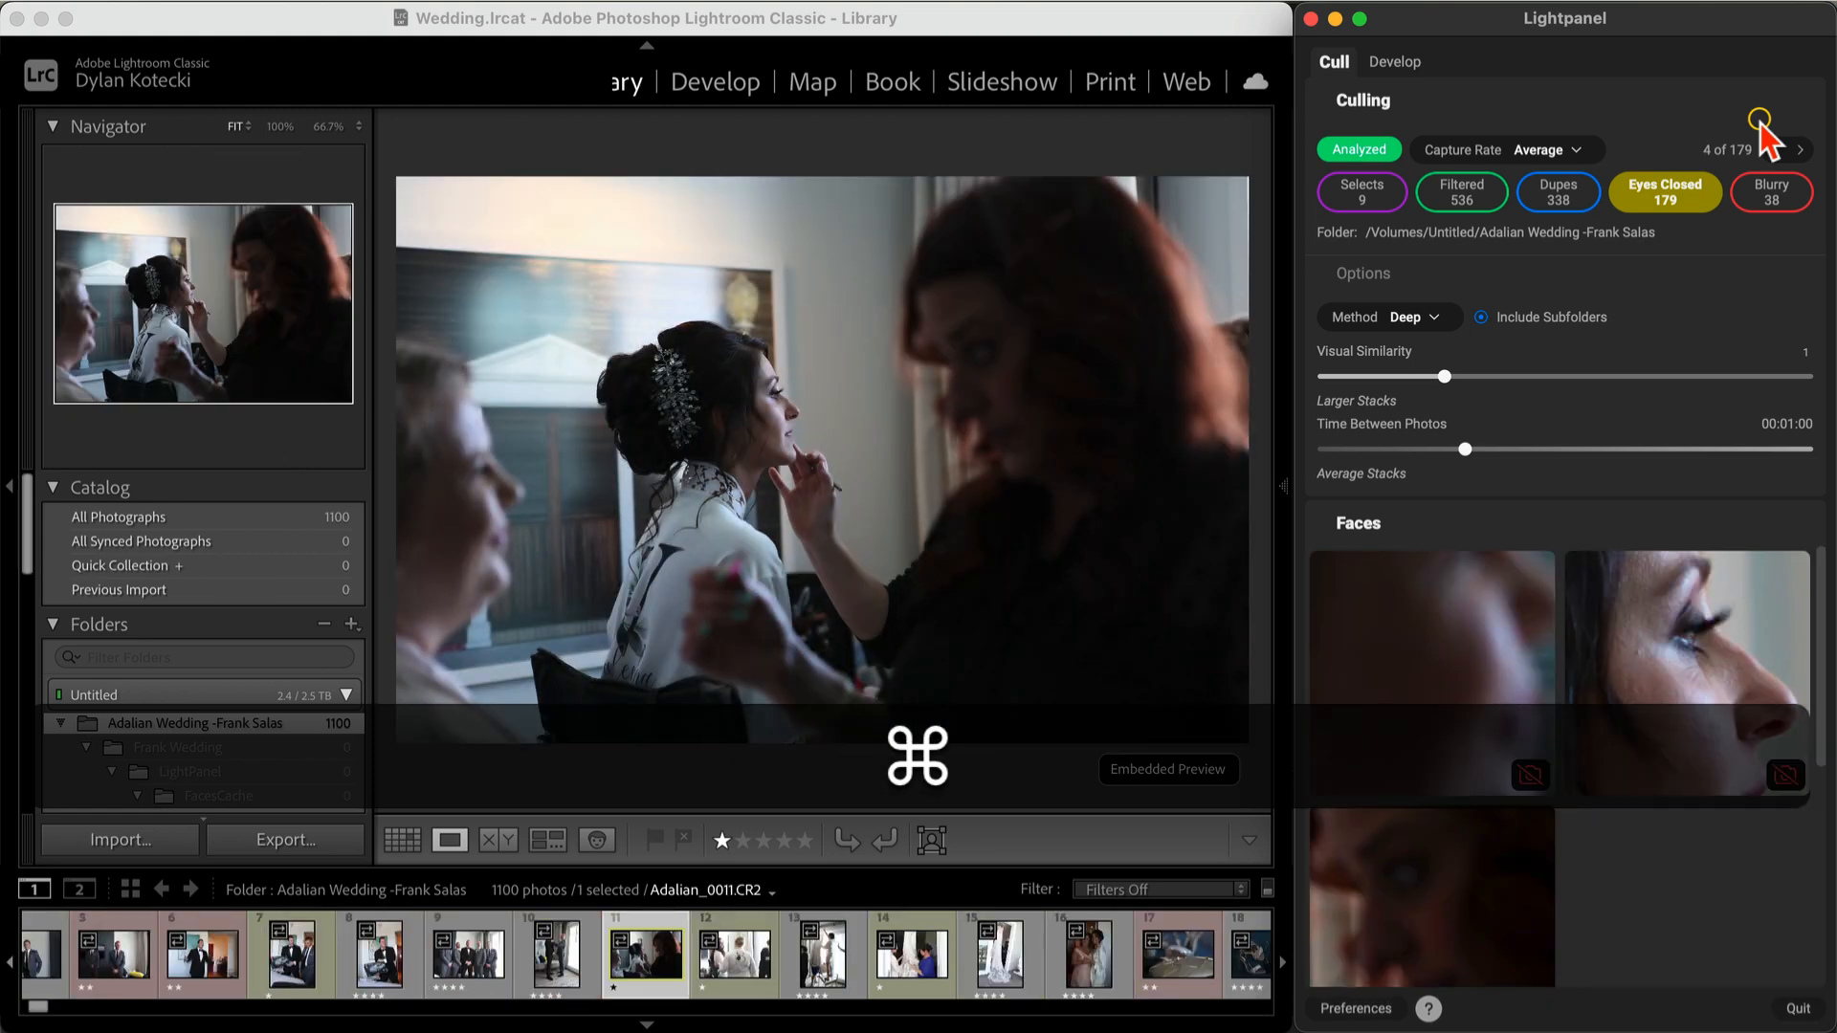
key(super+Left)
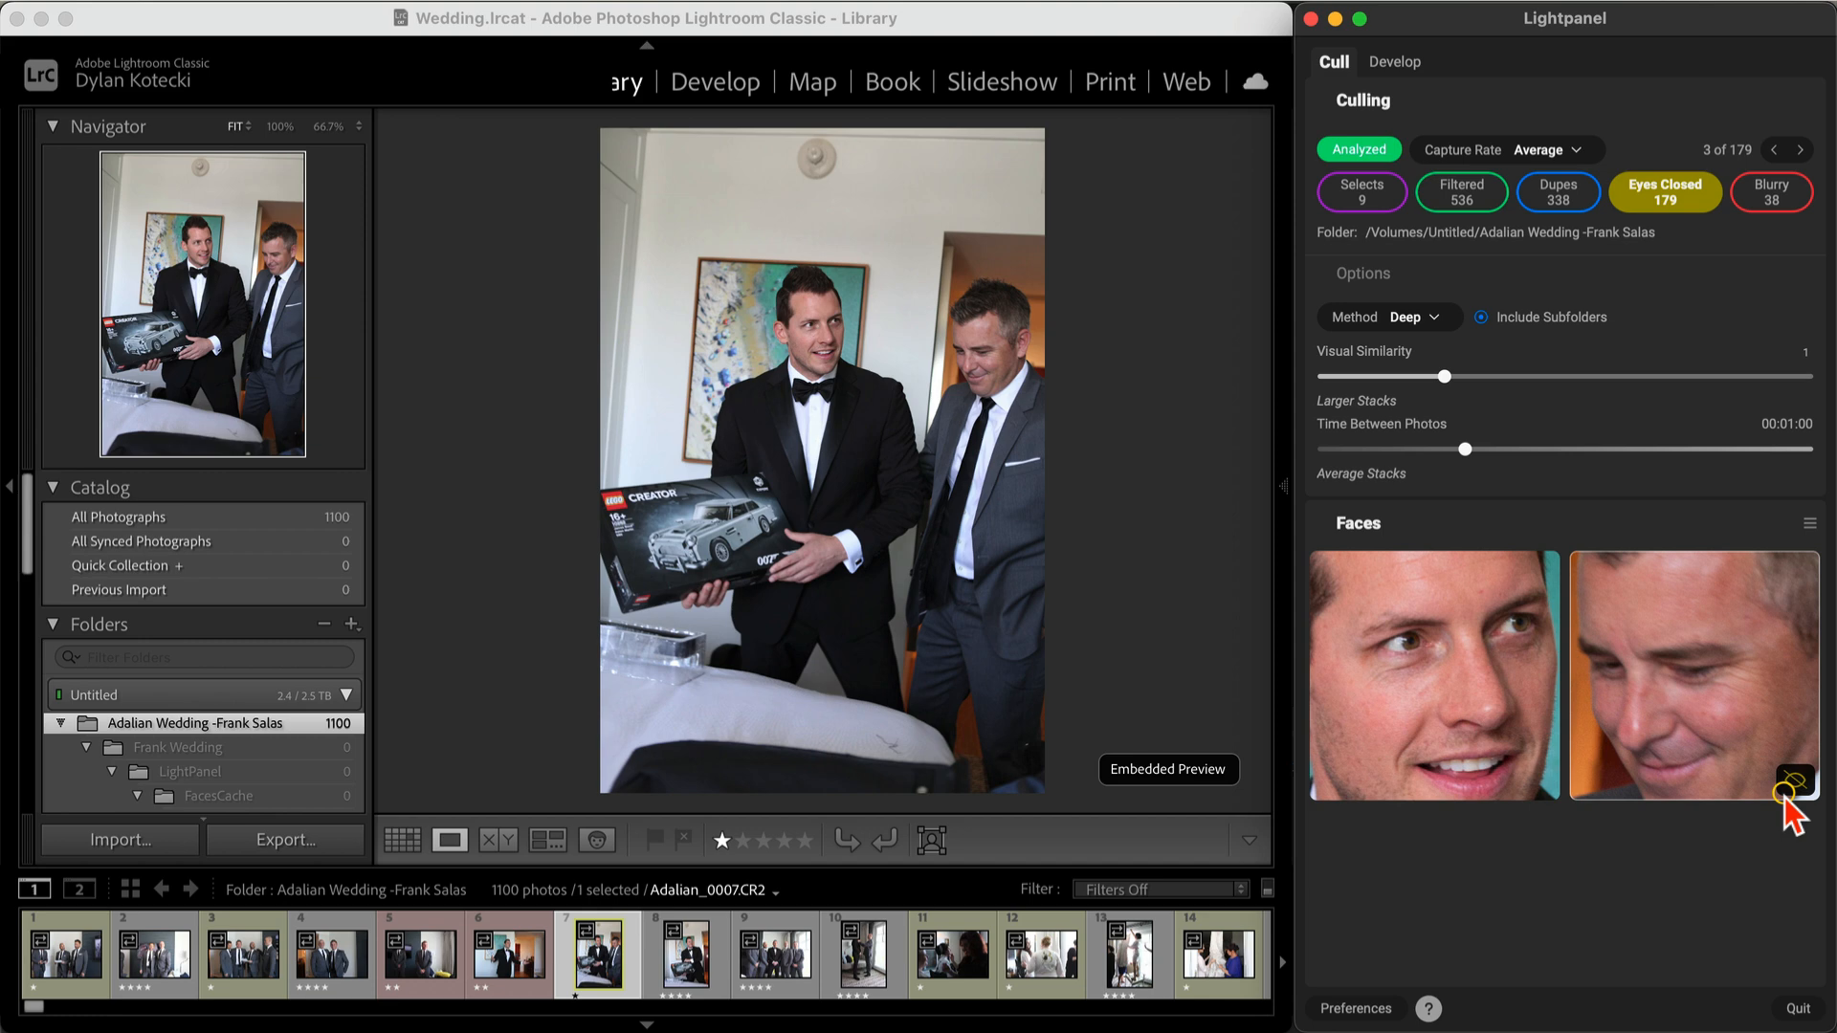
key(super+Right)
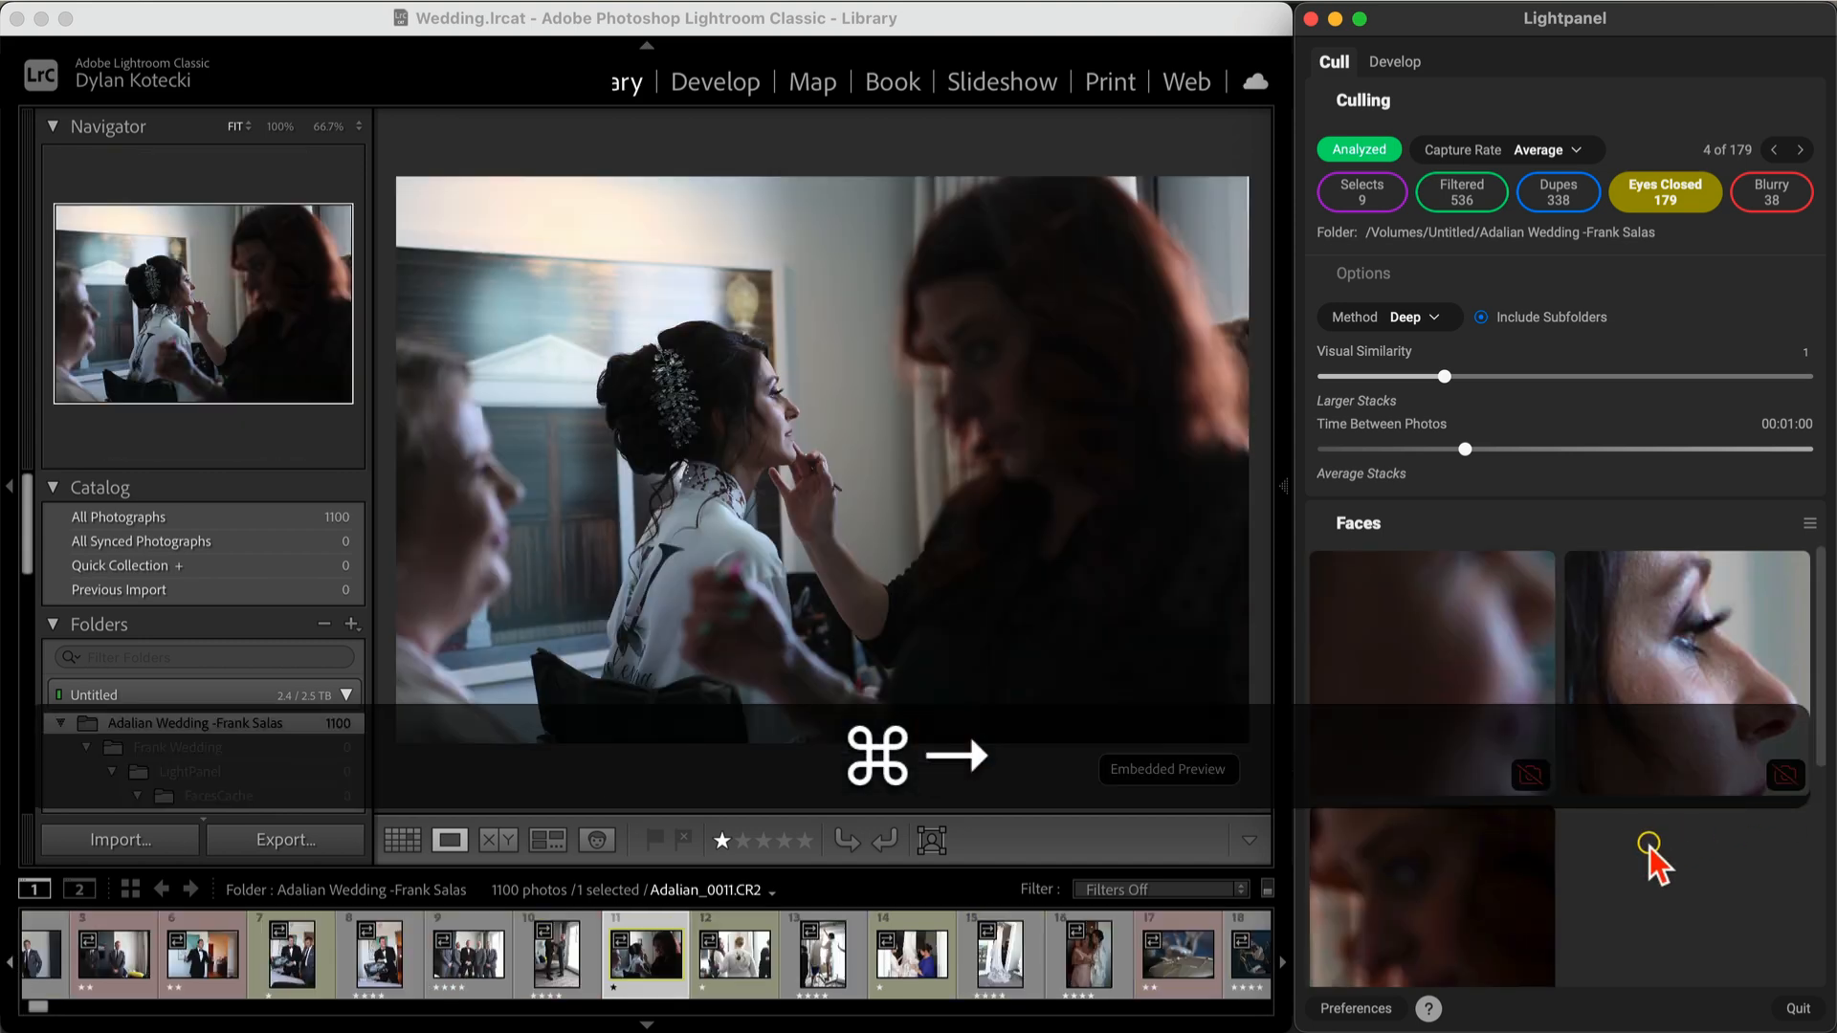
key(super+Right)
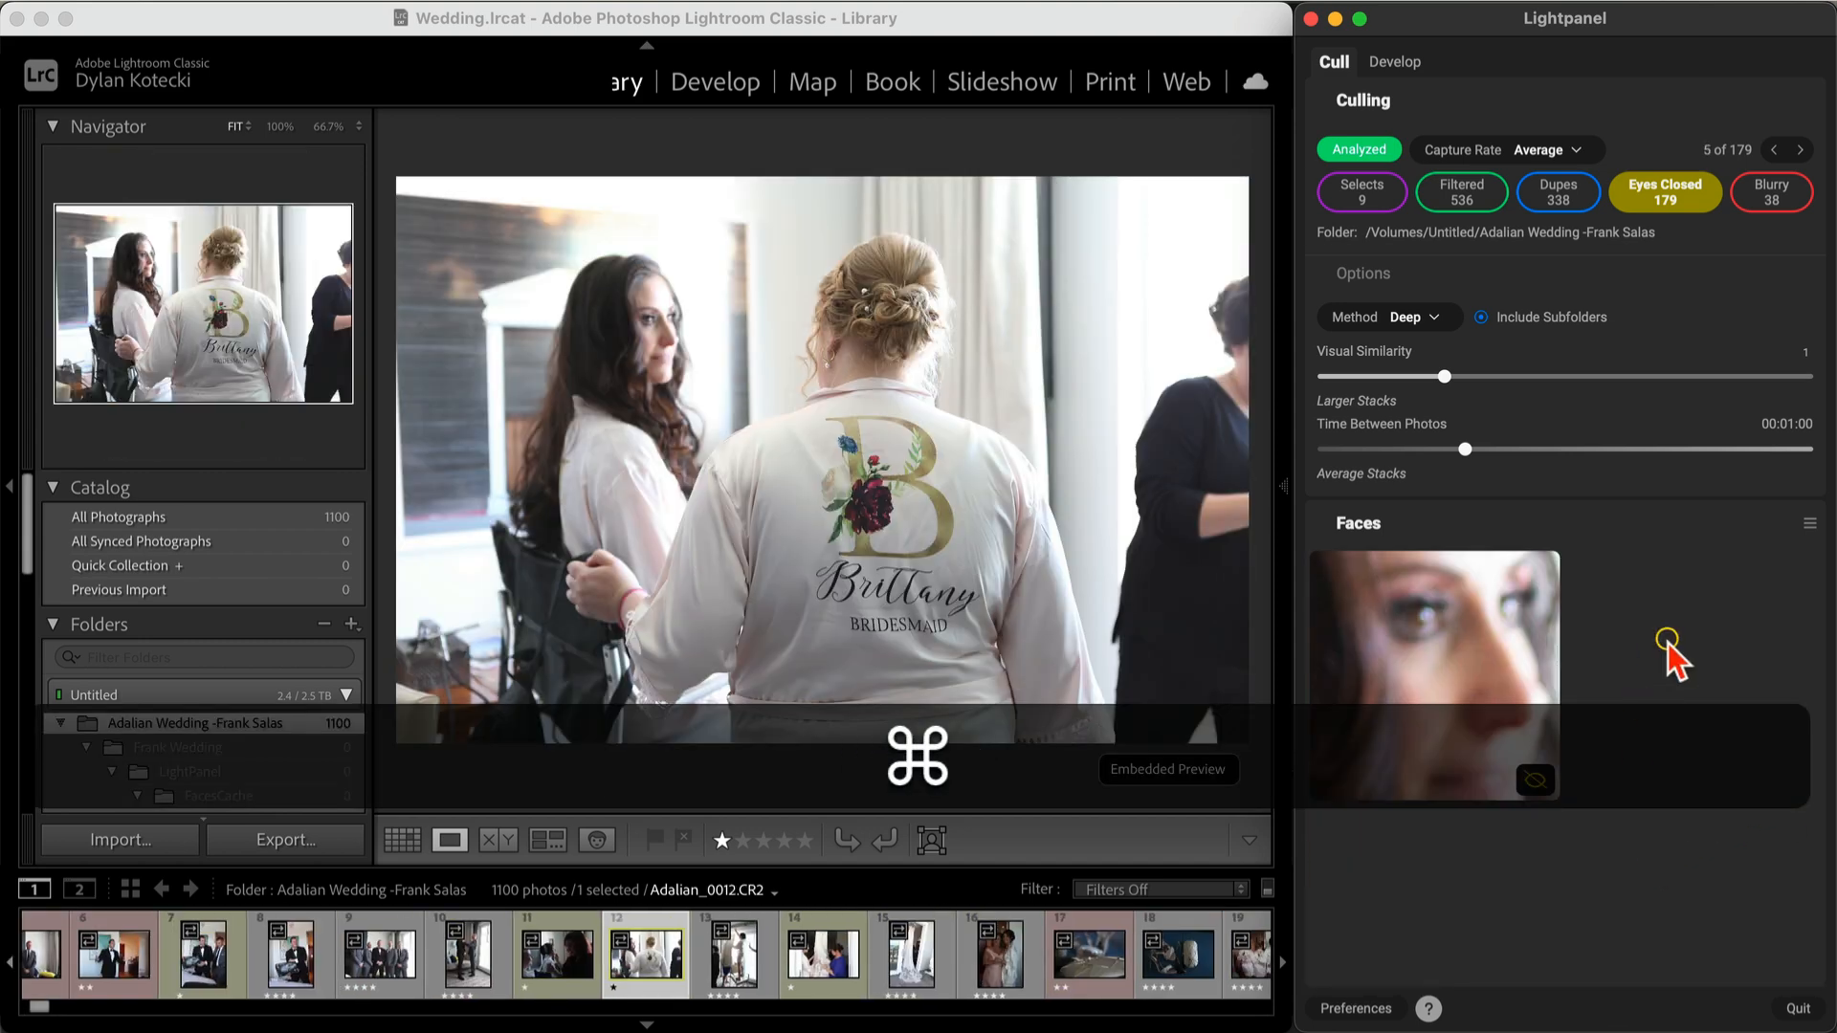
key(super+Right)
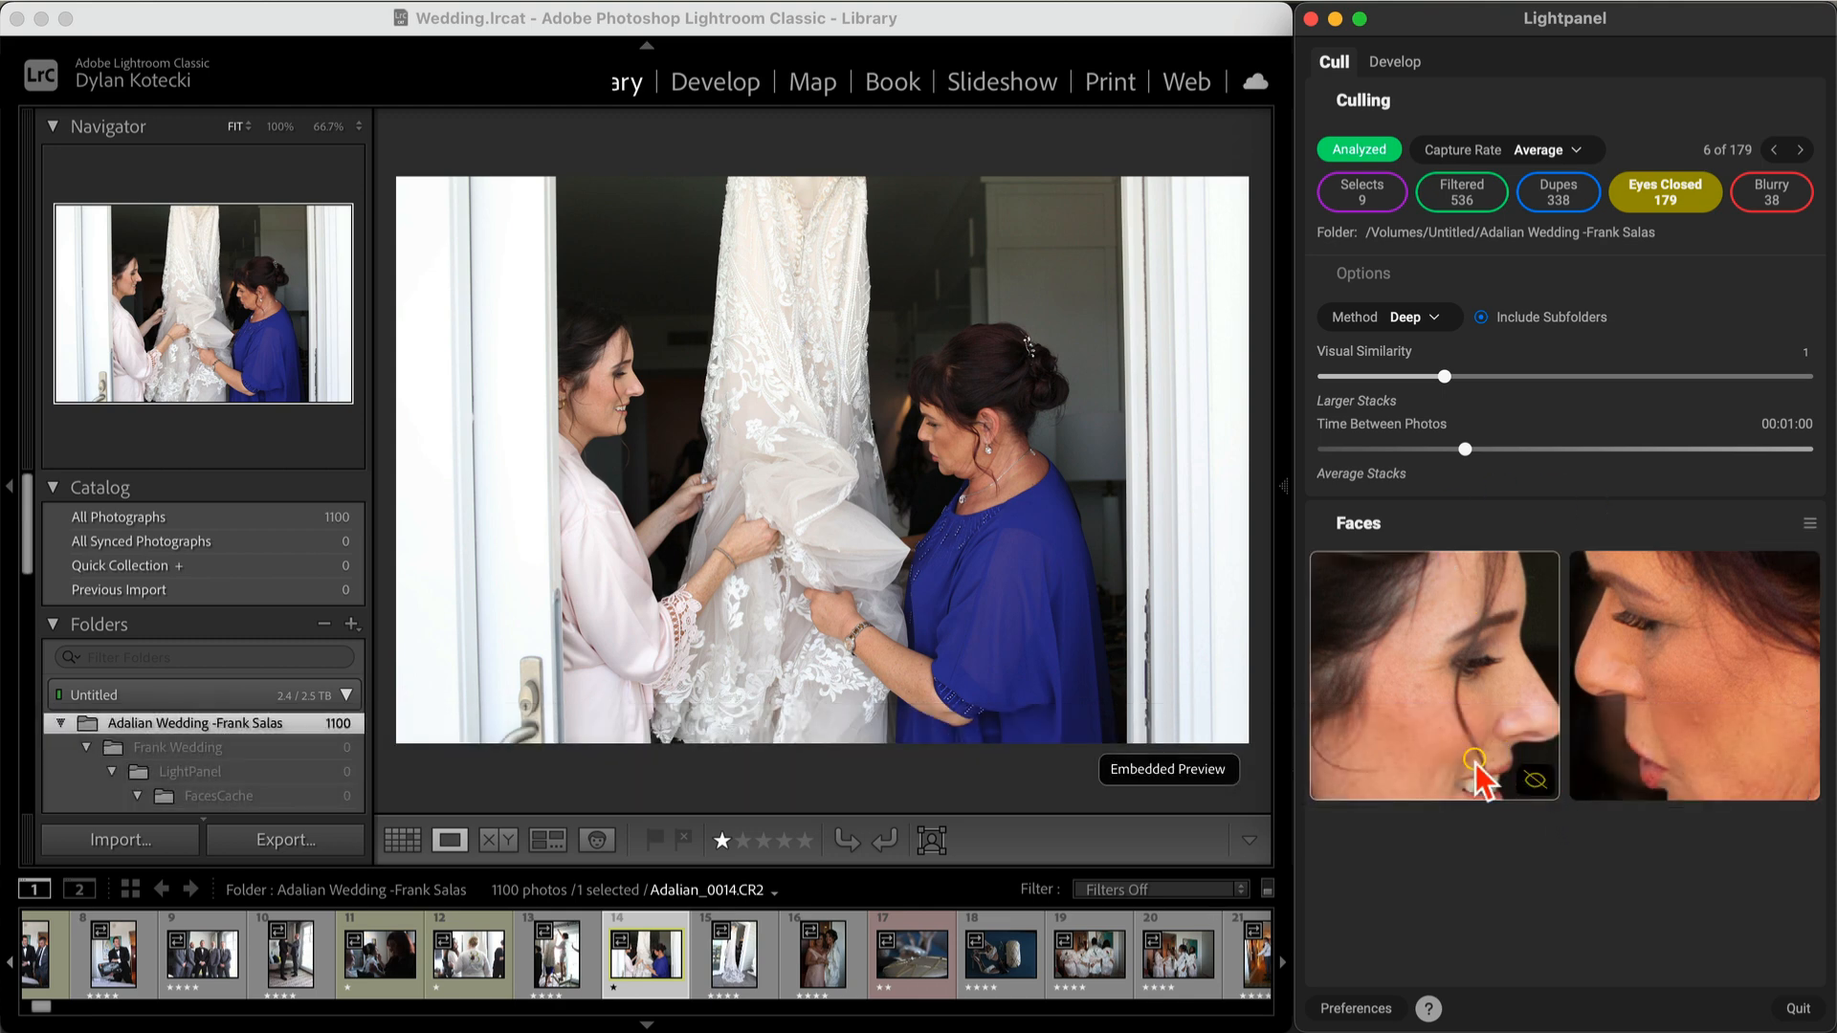
key(super)
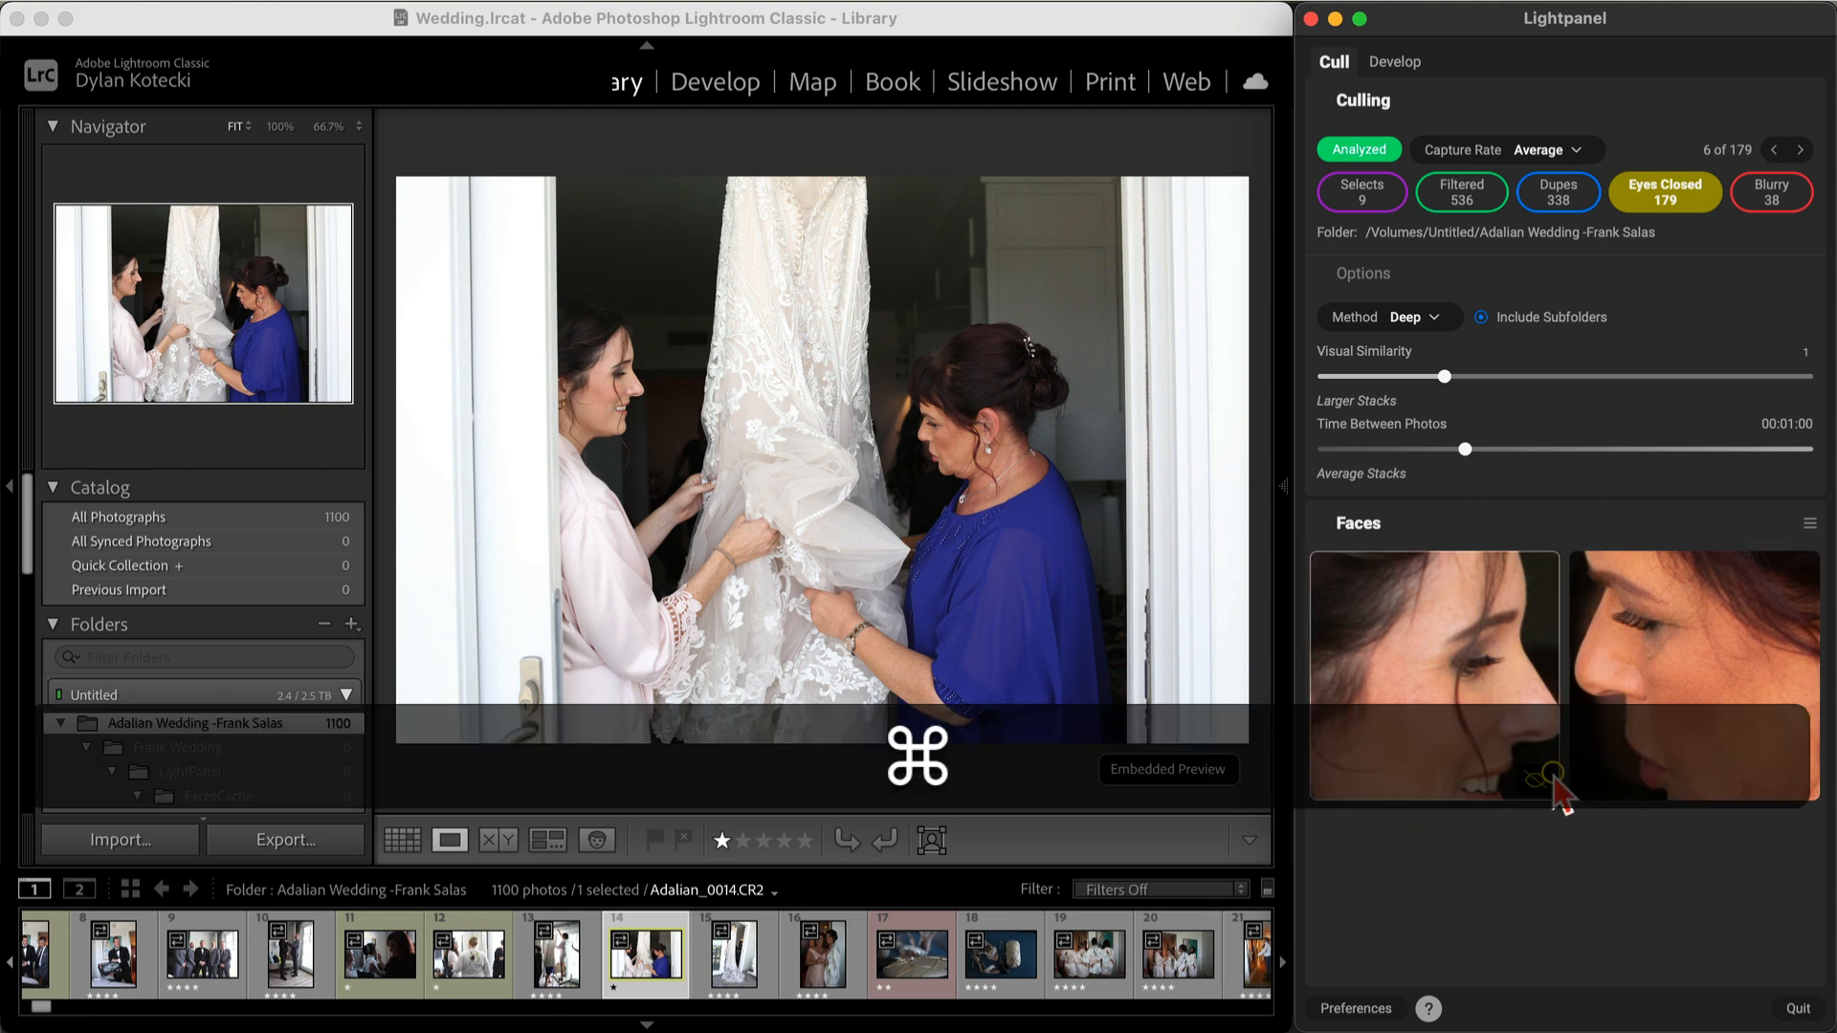
key(super+Right)
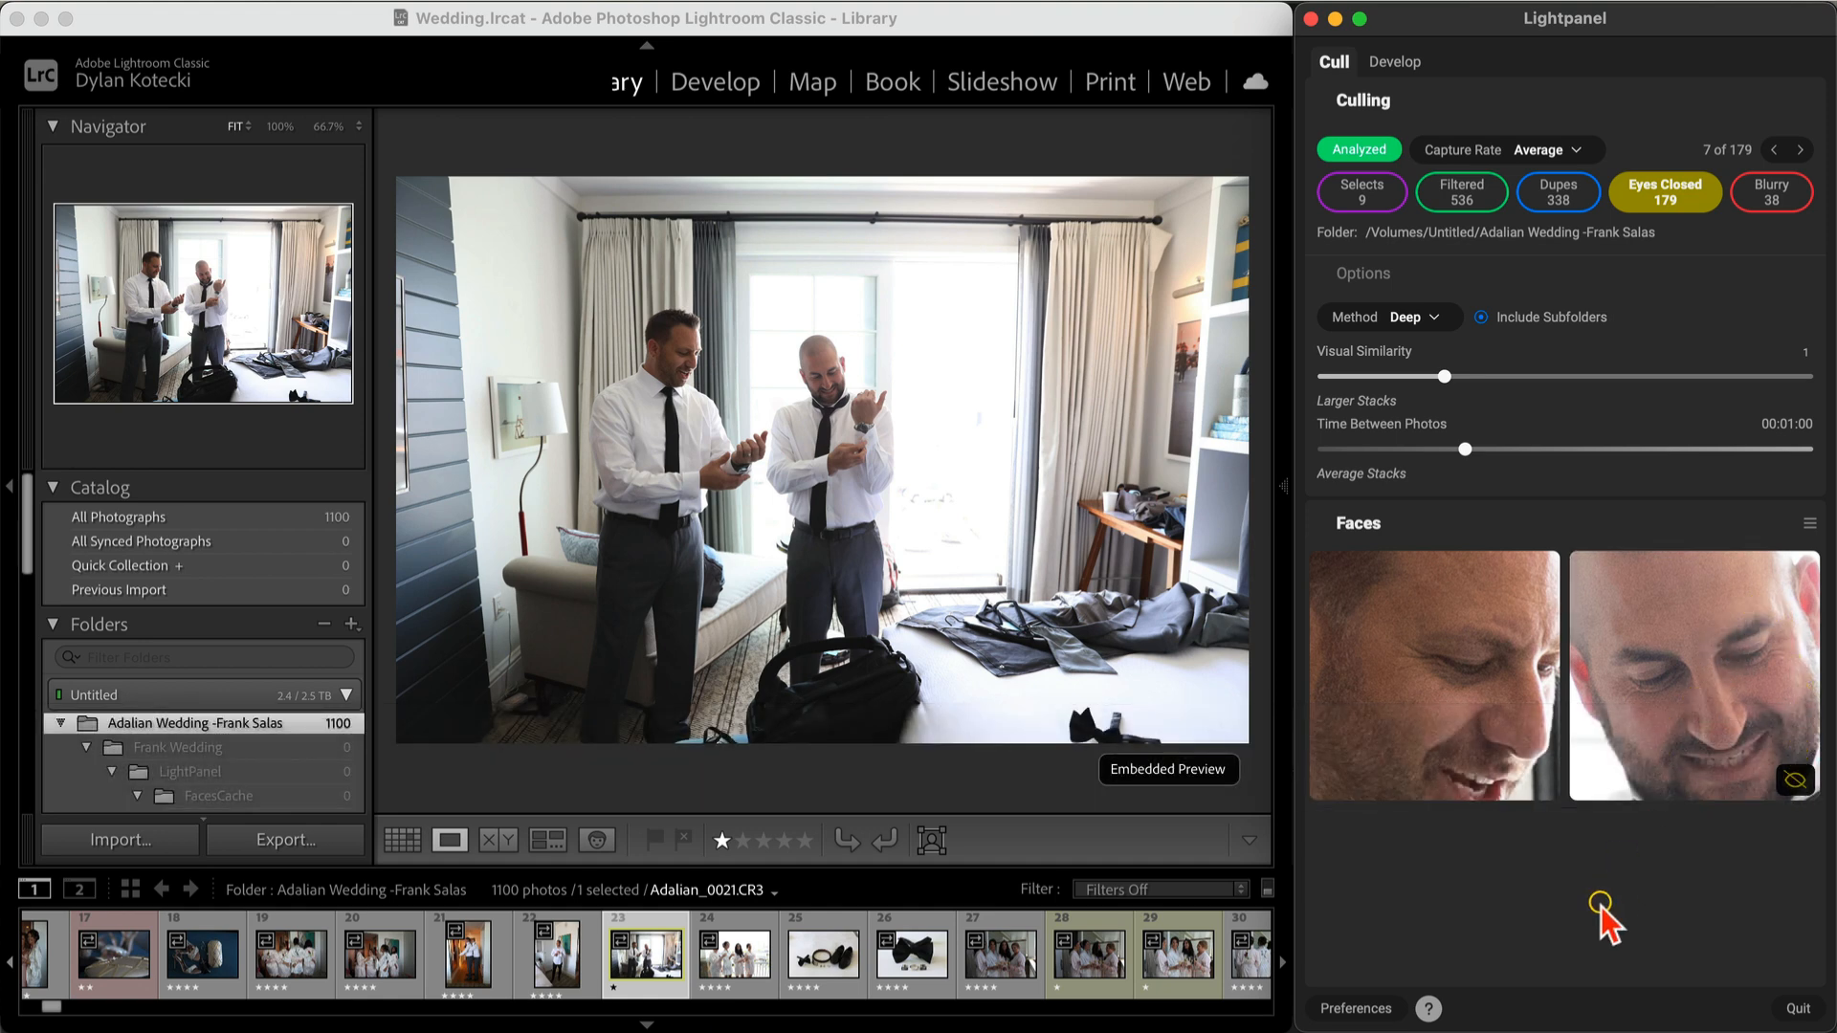
Step: Rate the bridesmaids' champagne-toast photo five stars and continue to the next flagged photos
key(super)
key(super+Right)
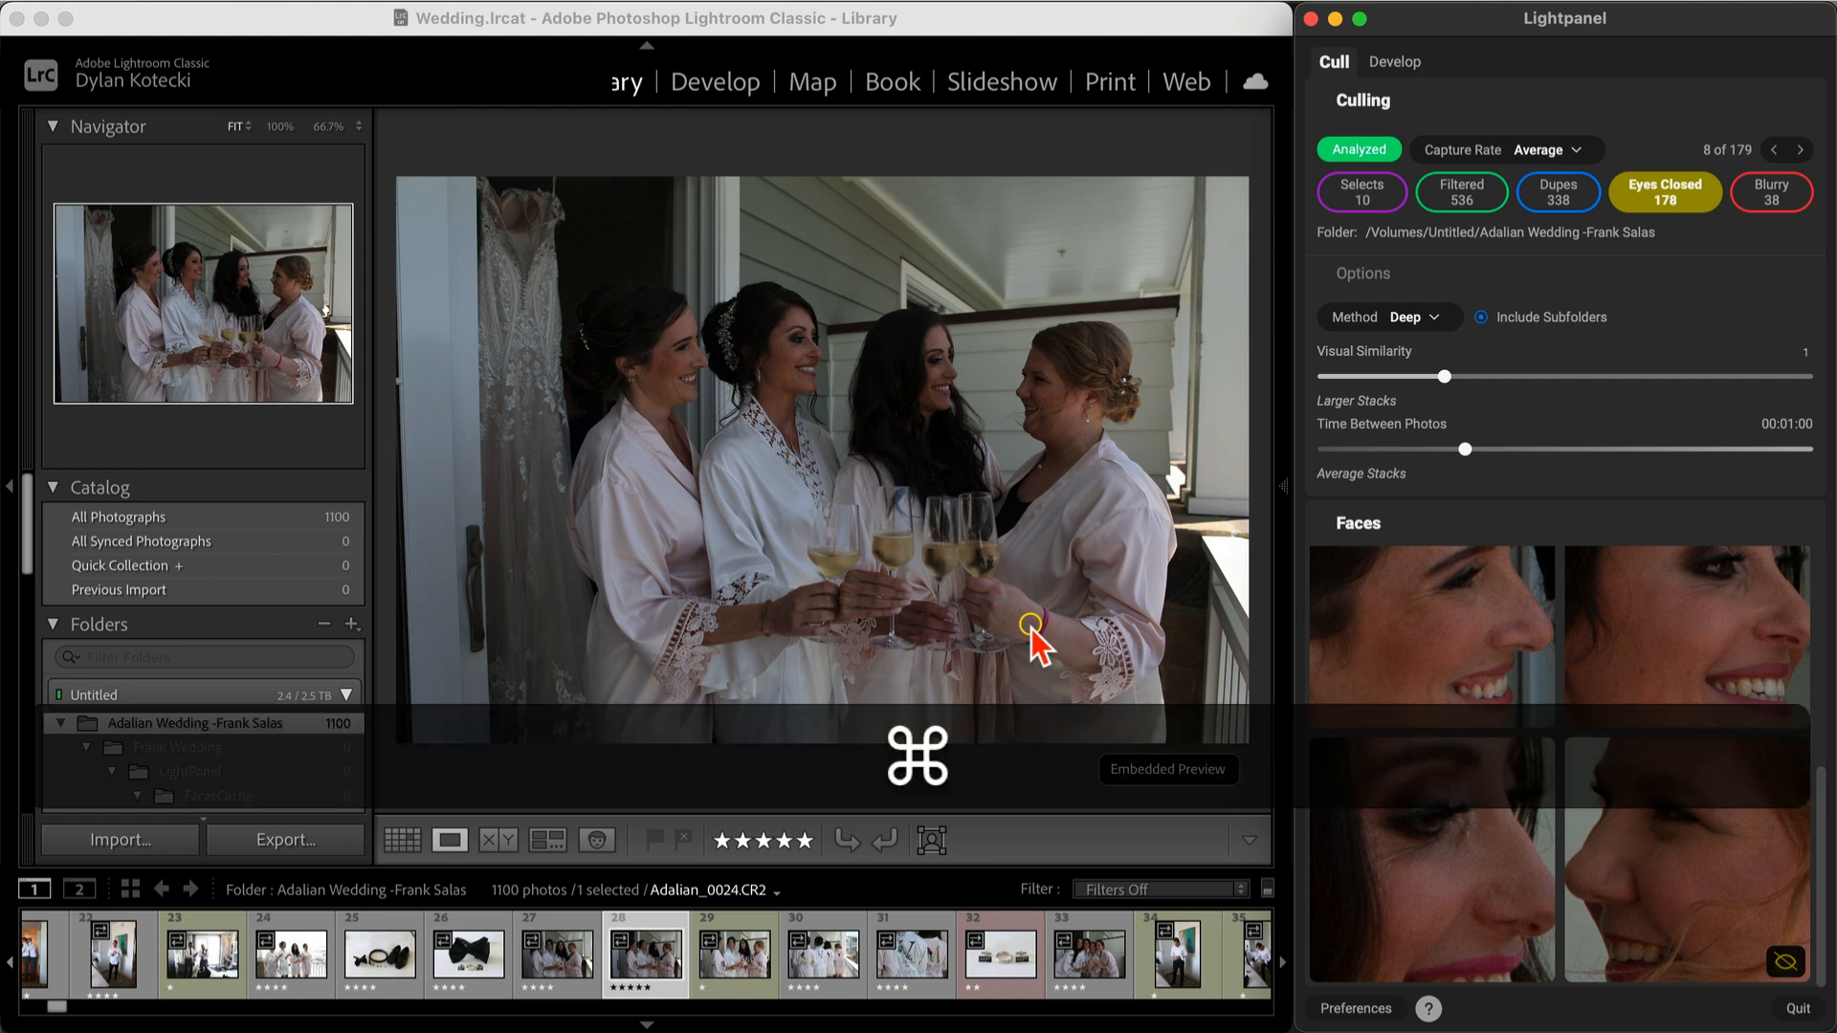
key(super+Right)
Step: Browse further Eyes Closed photos and rate the groomsmen group photo five stars
key(super+Right)
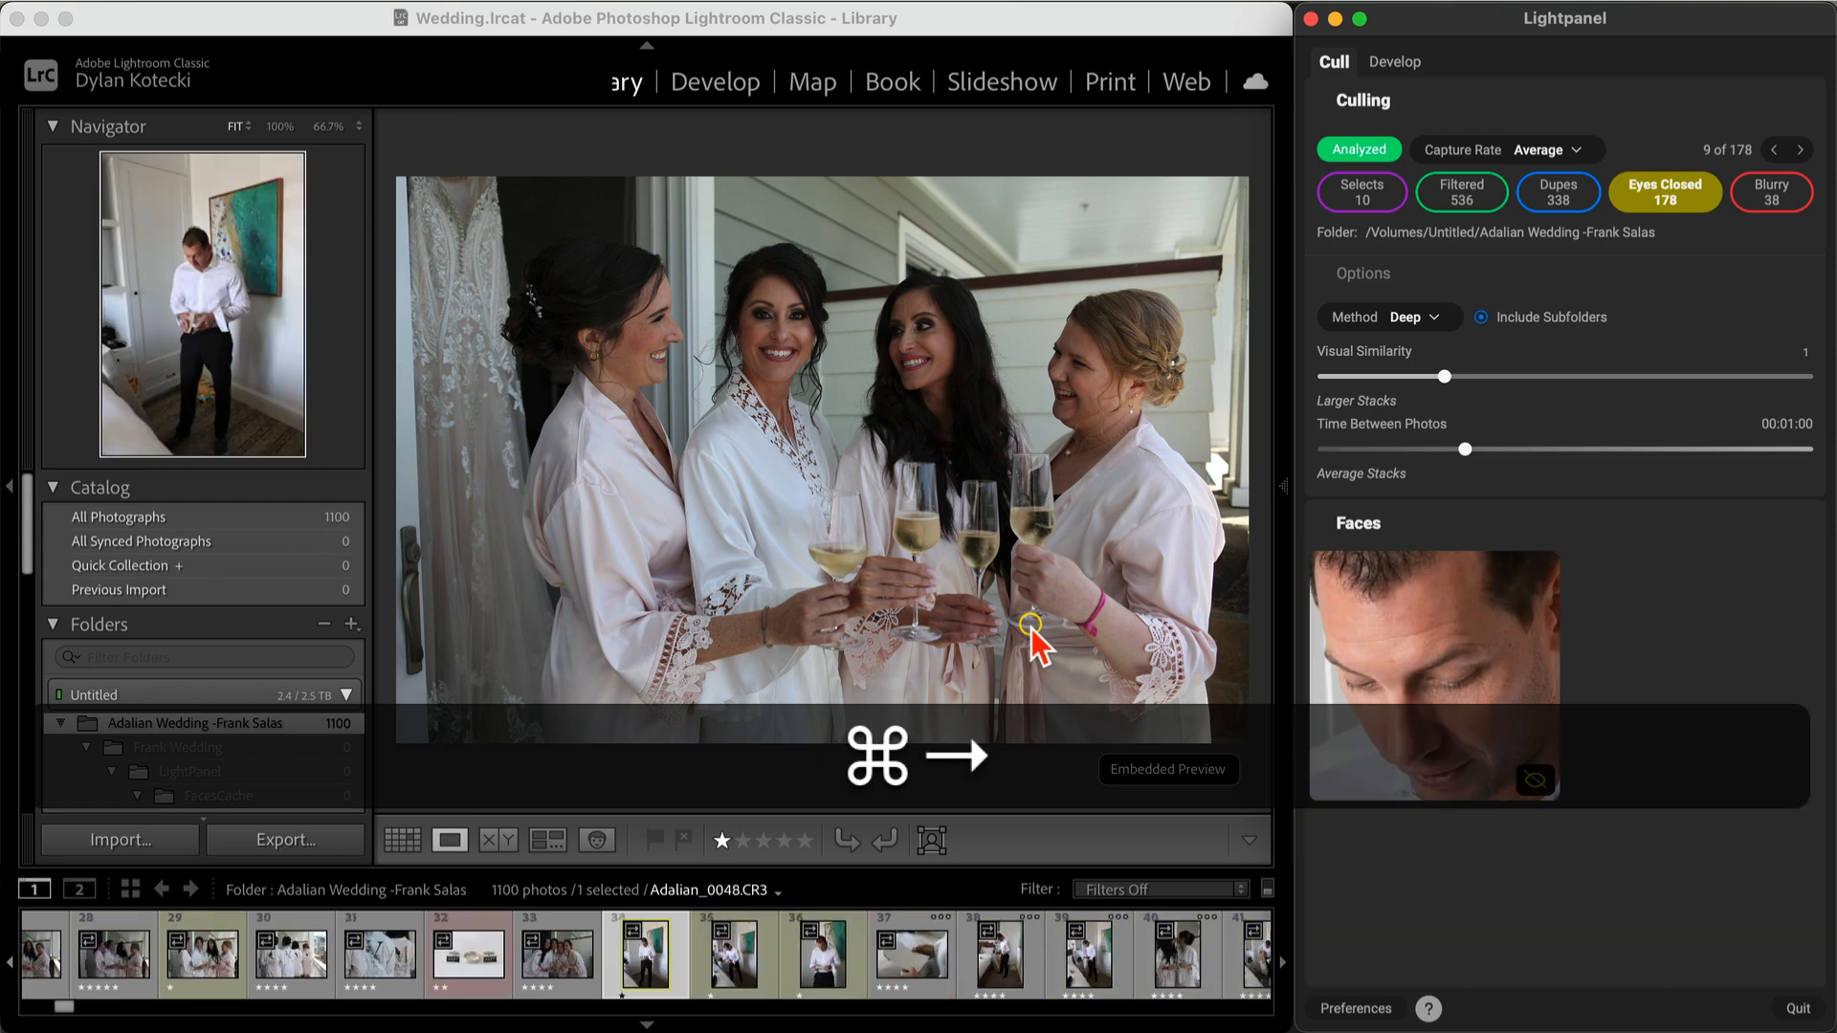
key(super+Right)
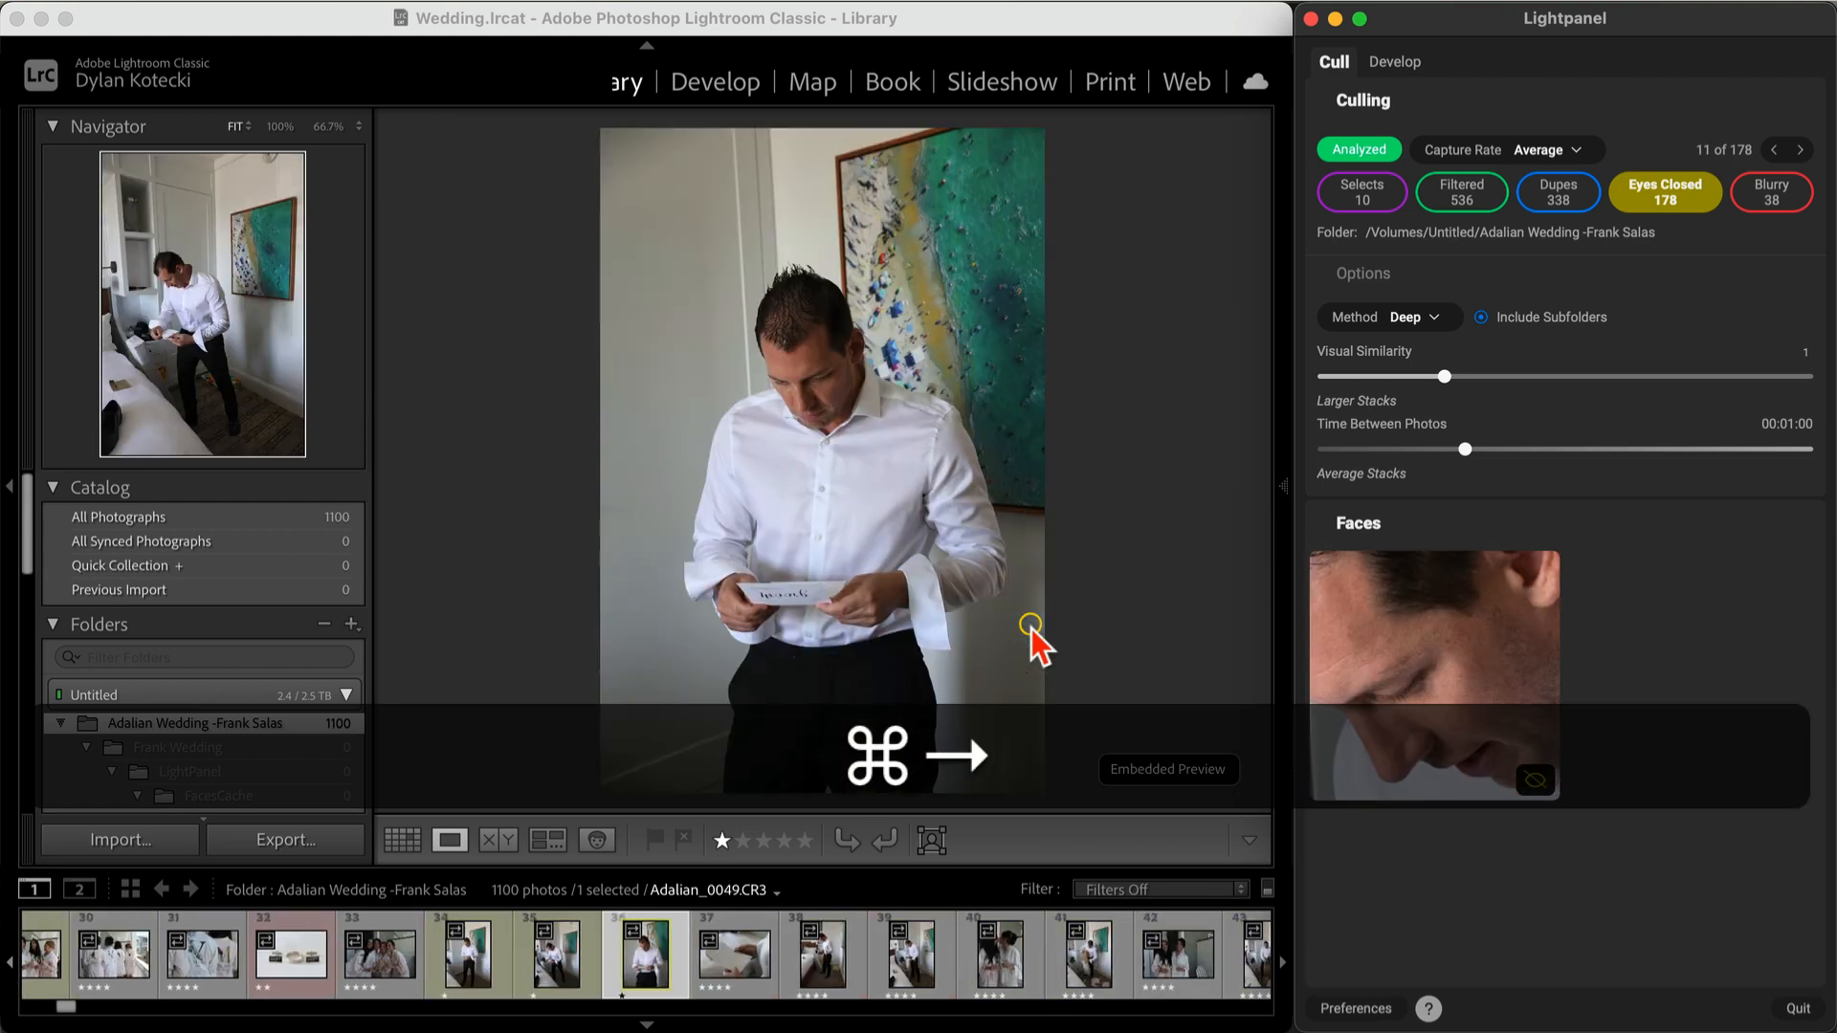
key(super+Right)
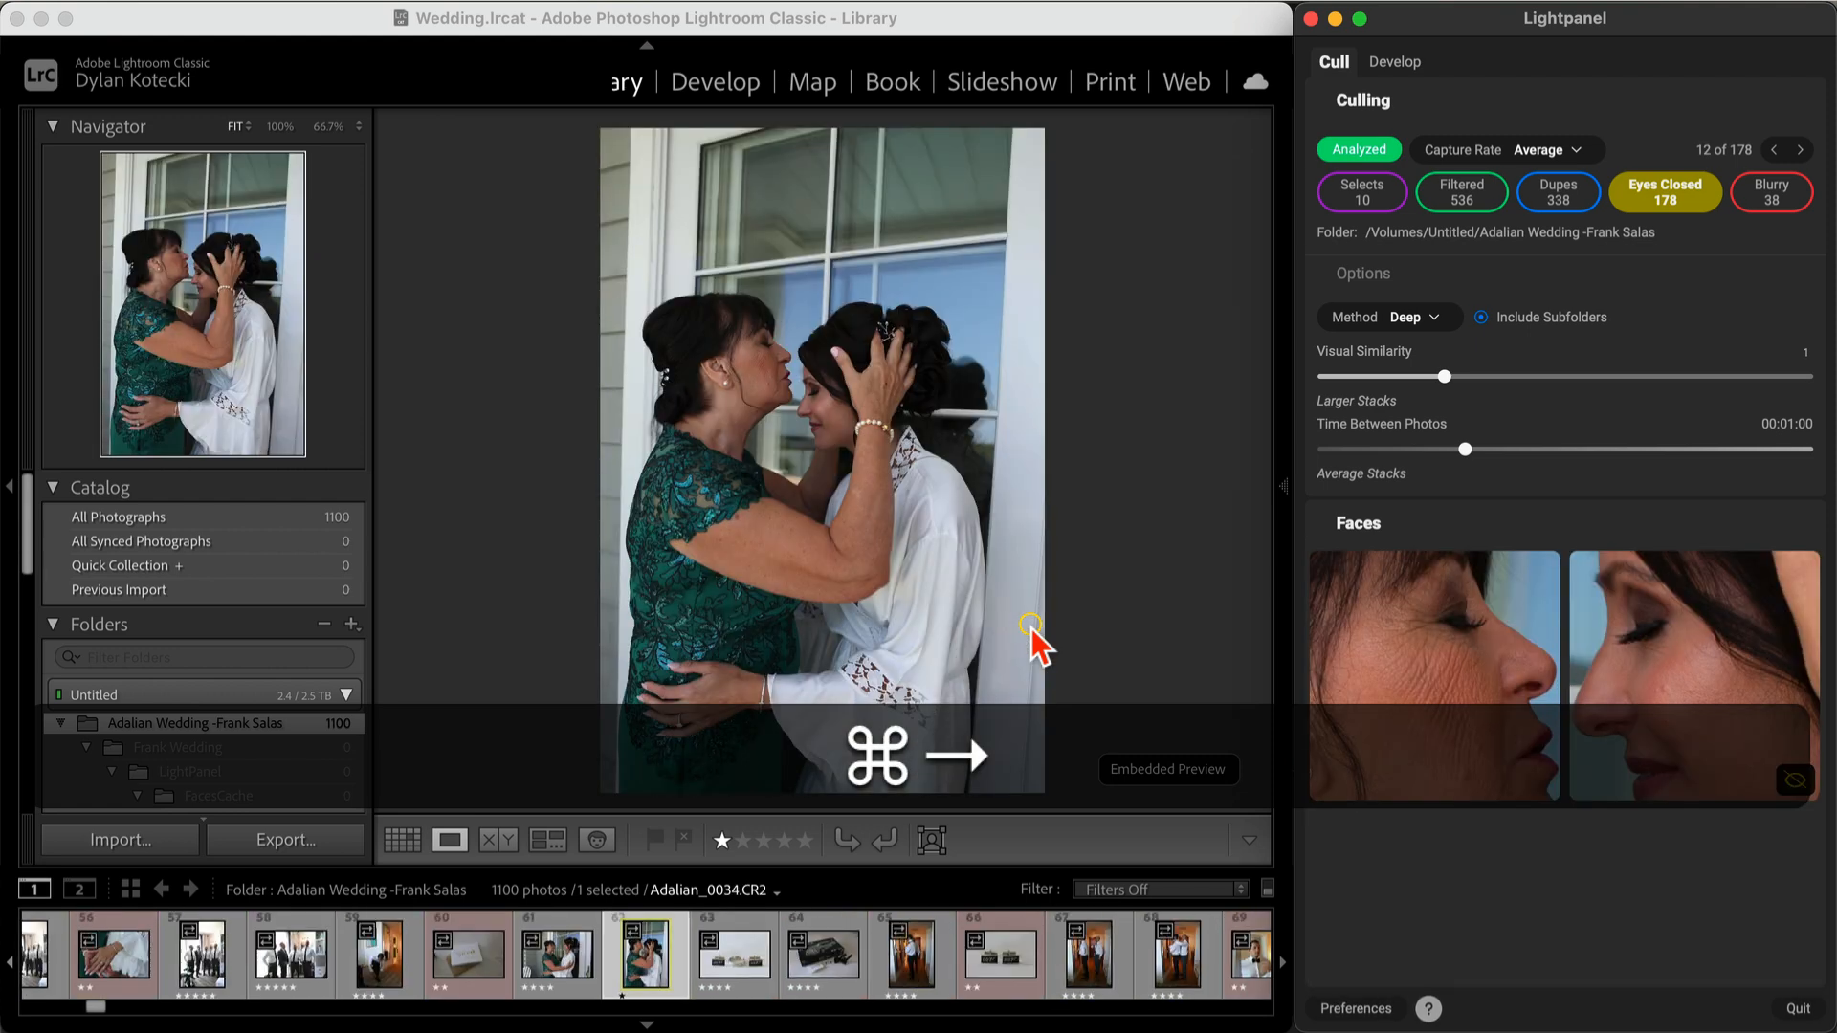
key(super+Right)
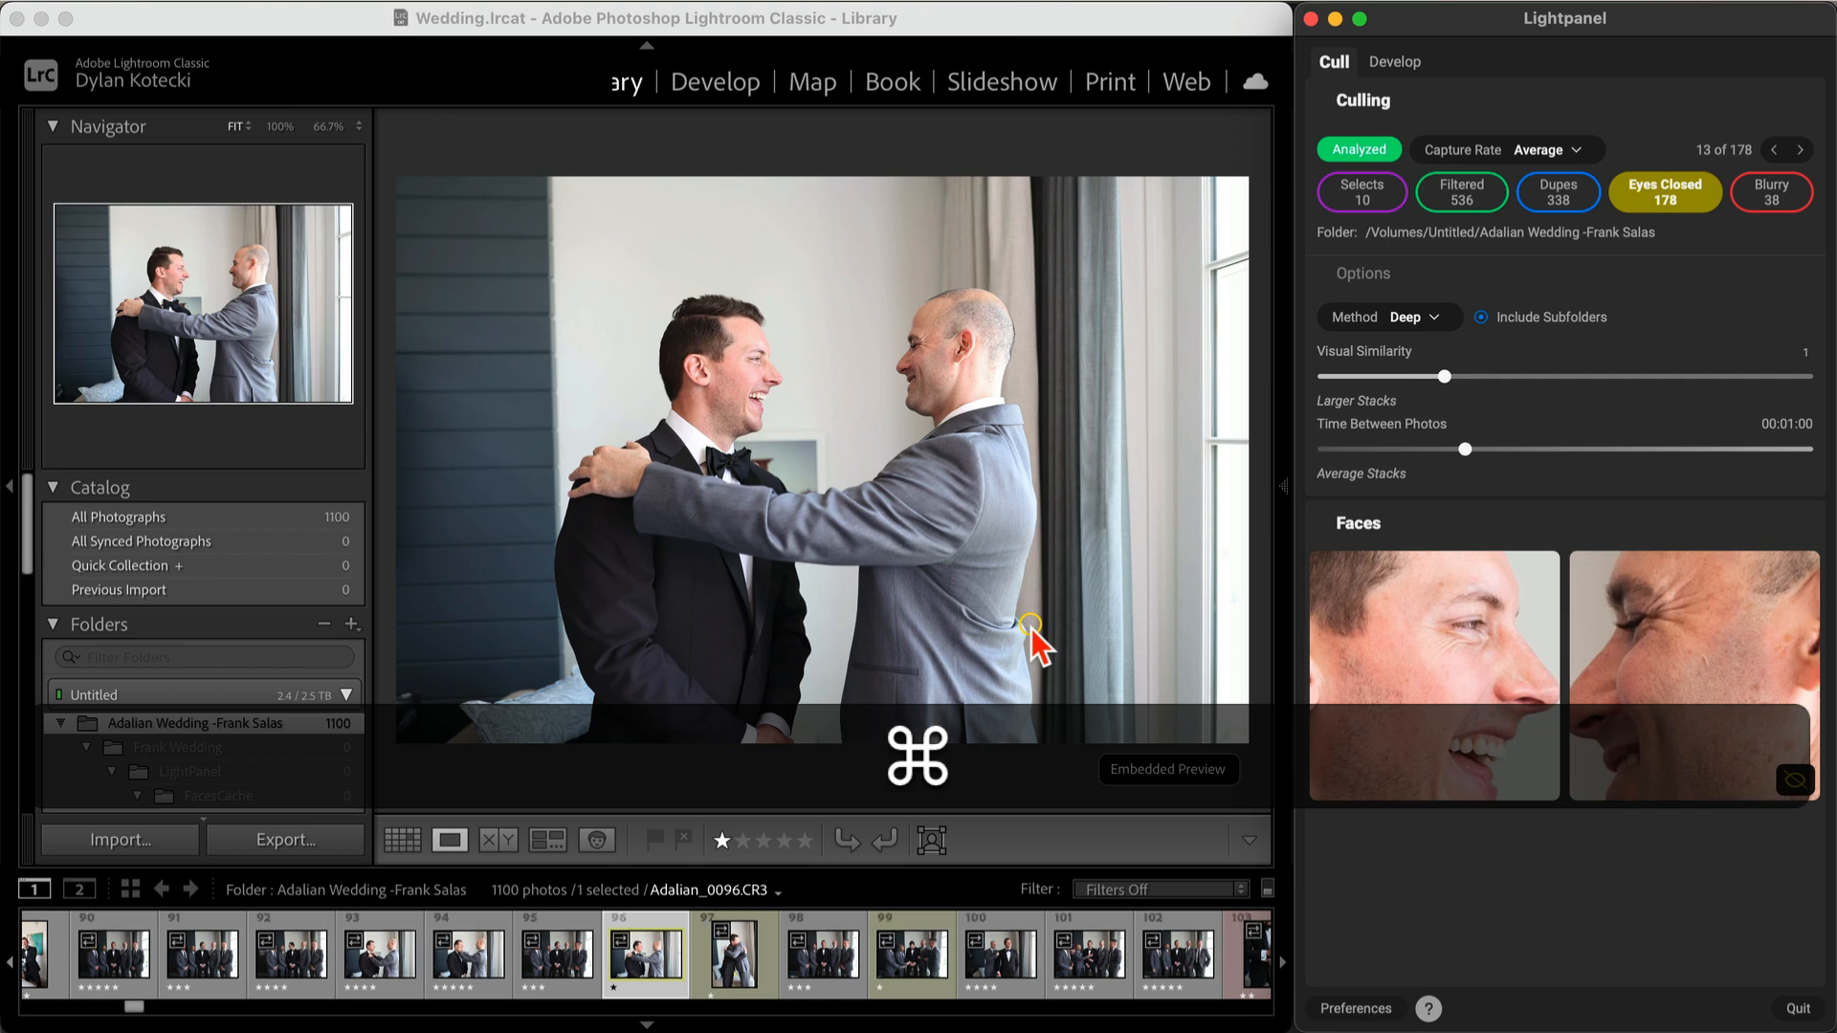
key(super+Right)
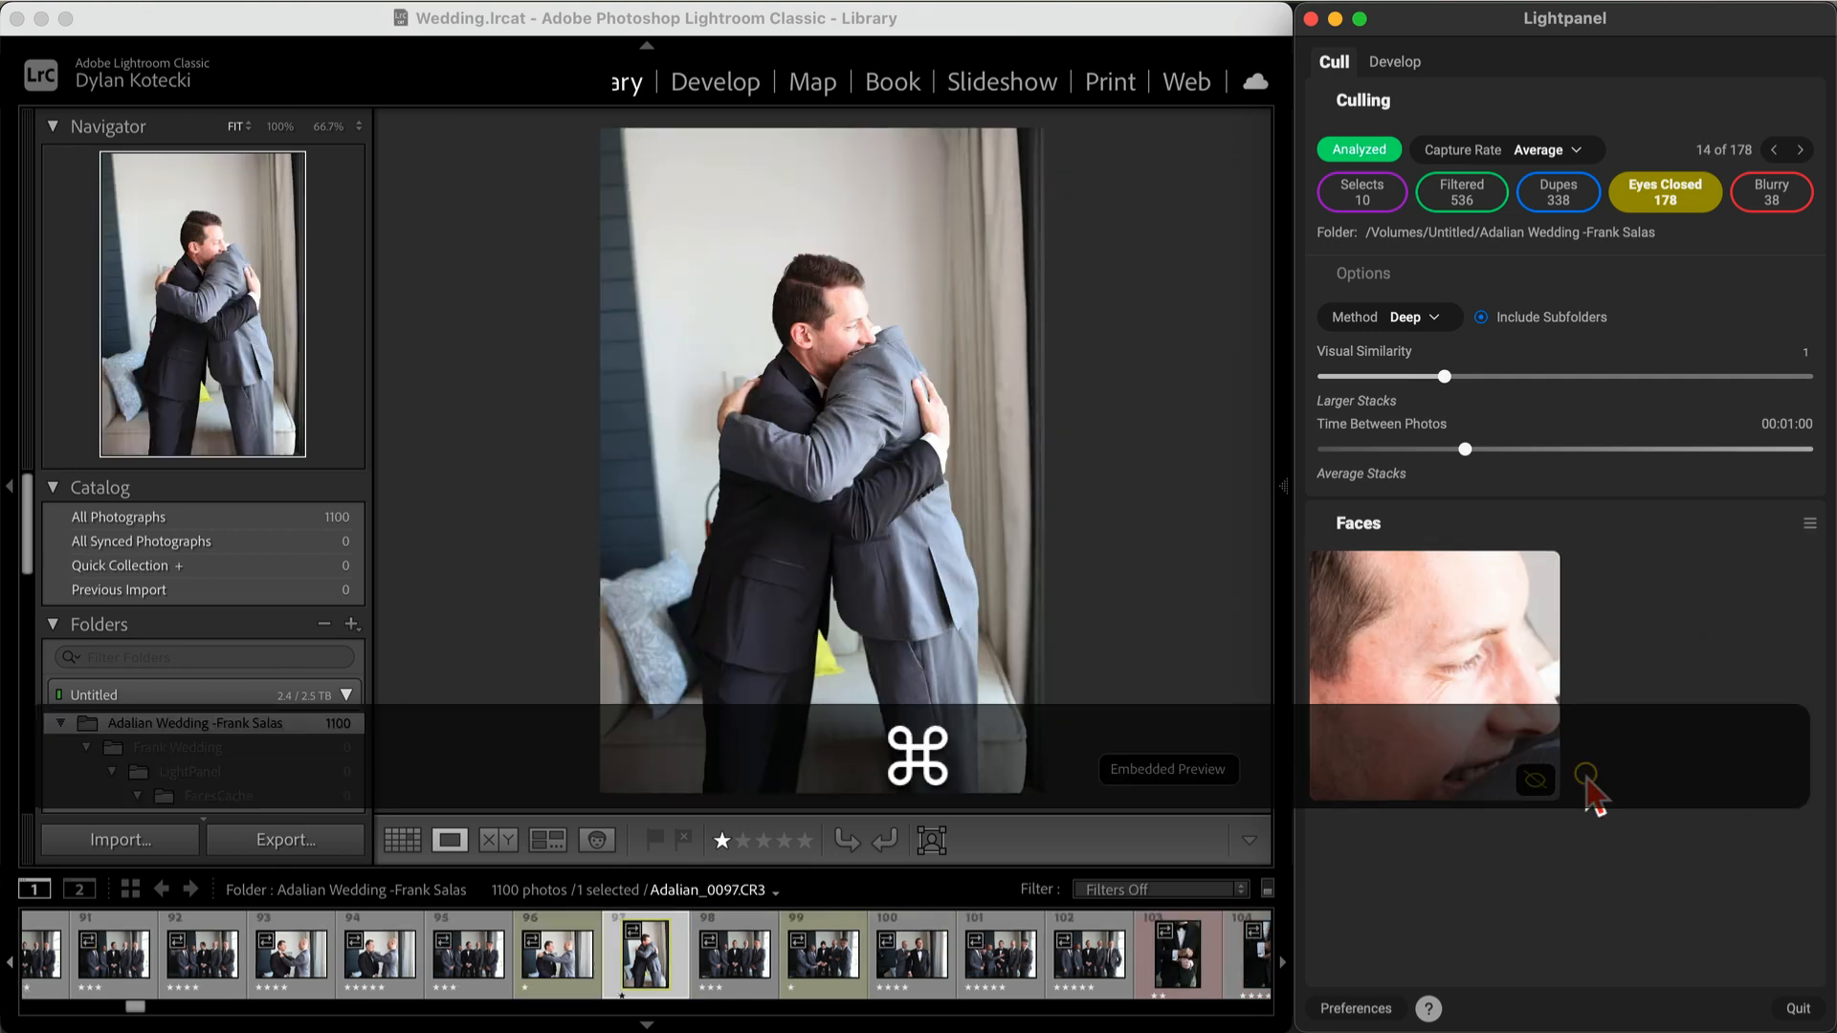
key(super+Right)
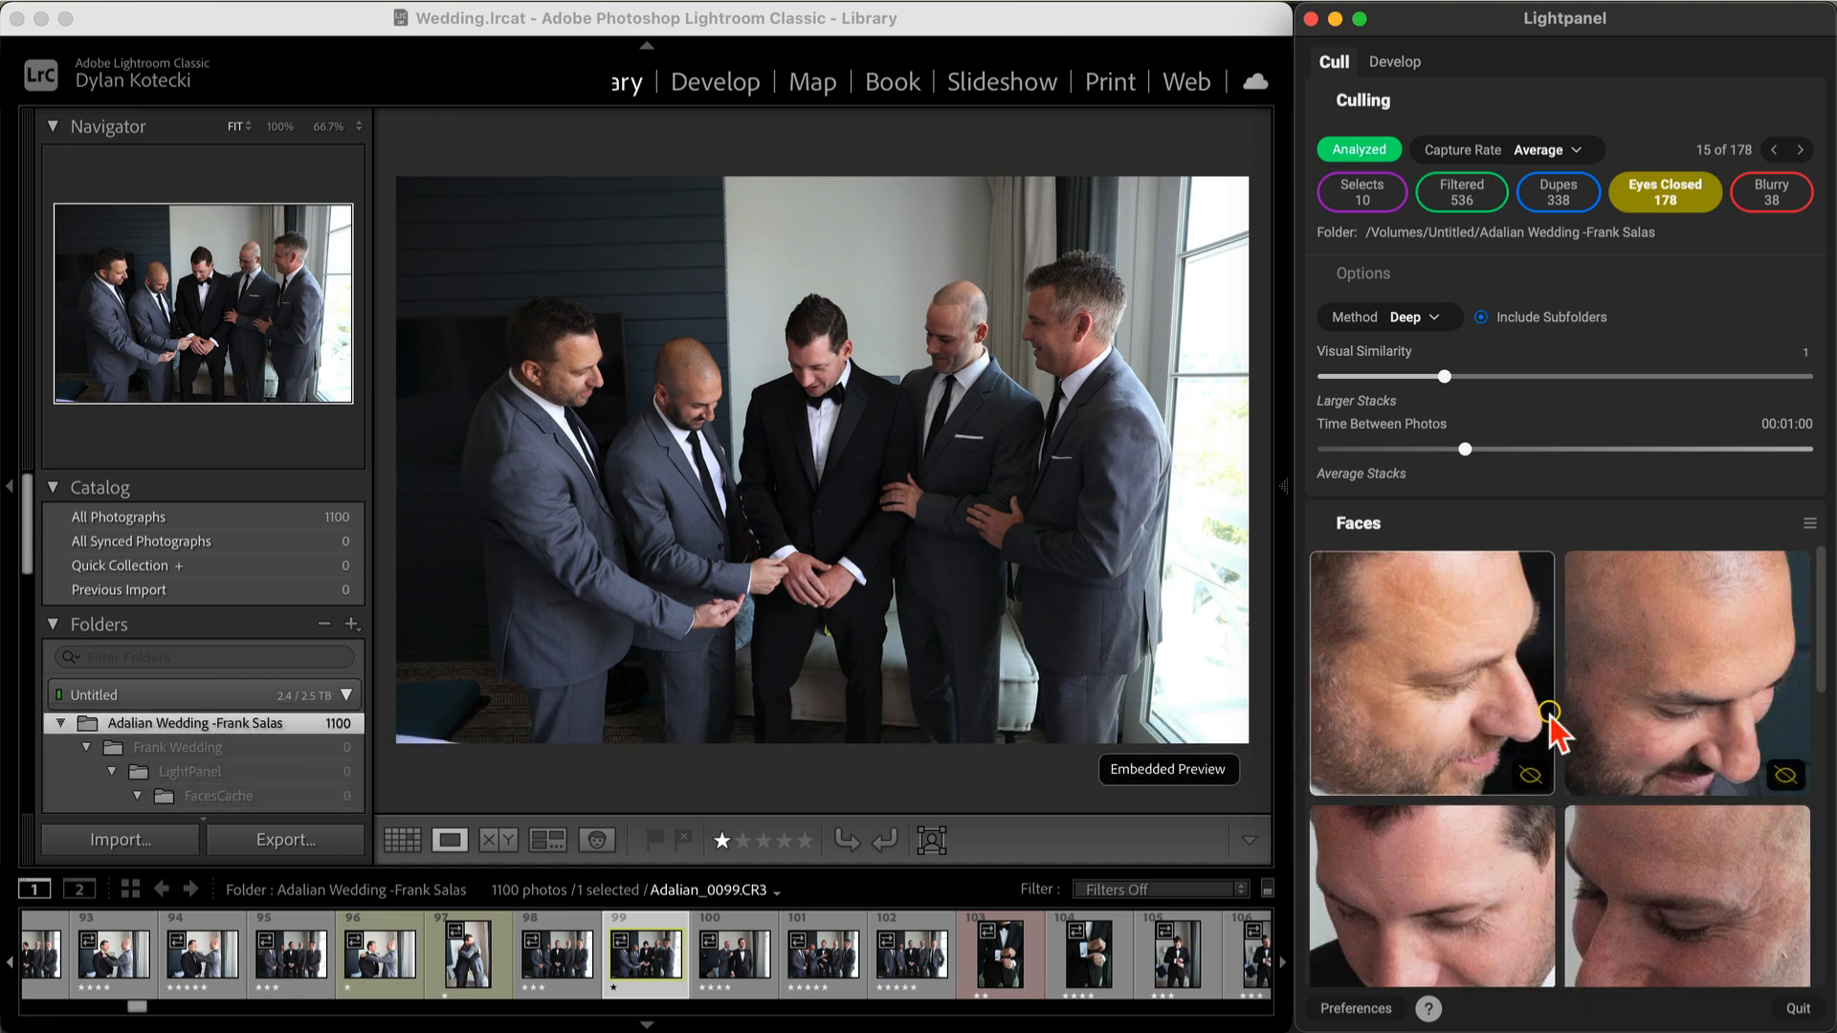
scroll(1555, 735, down, 3)
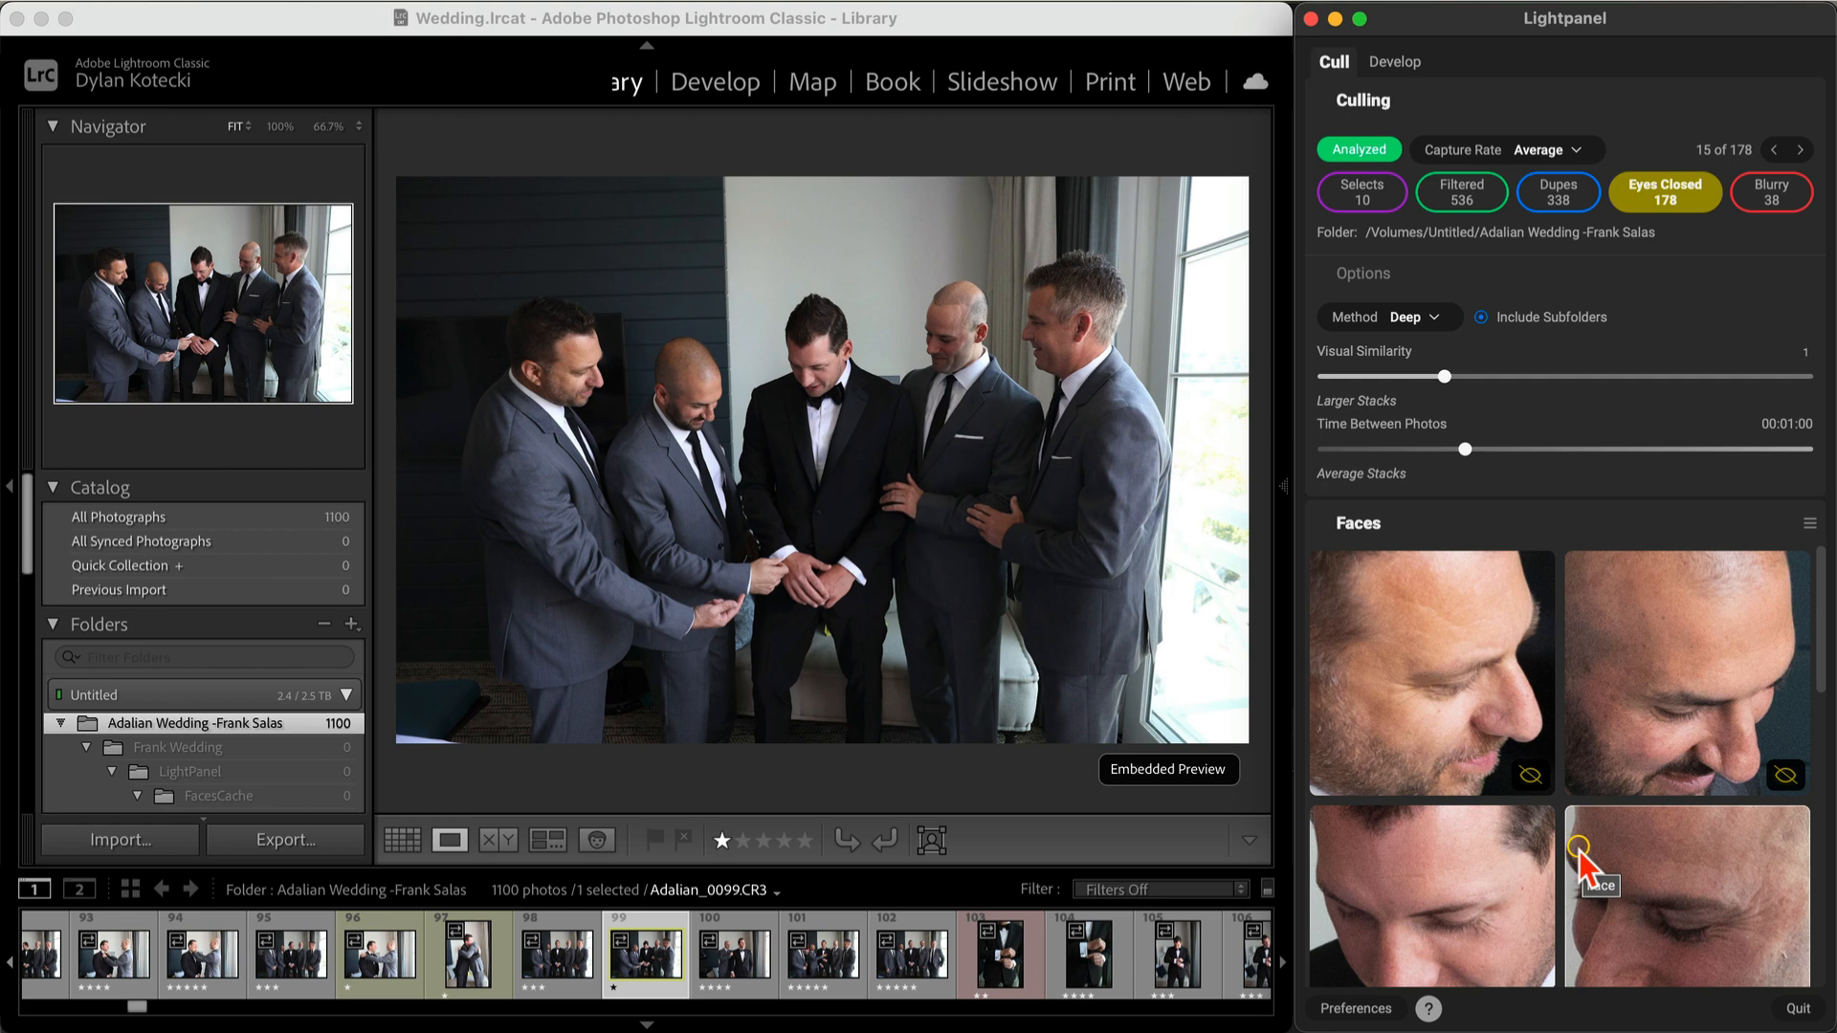
key(5)
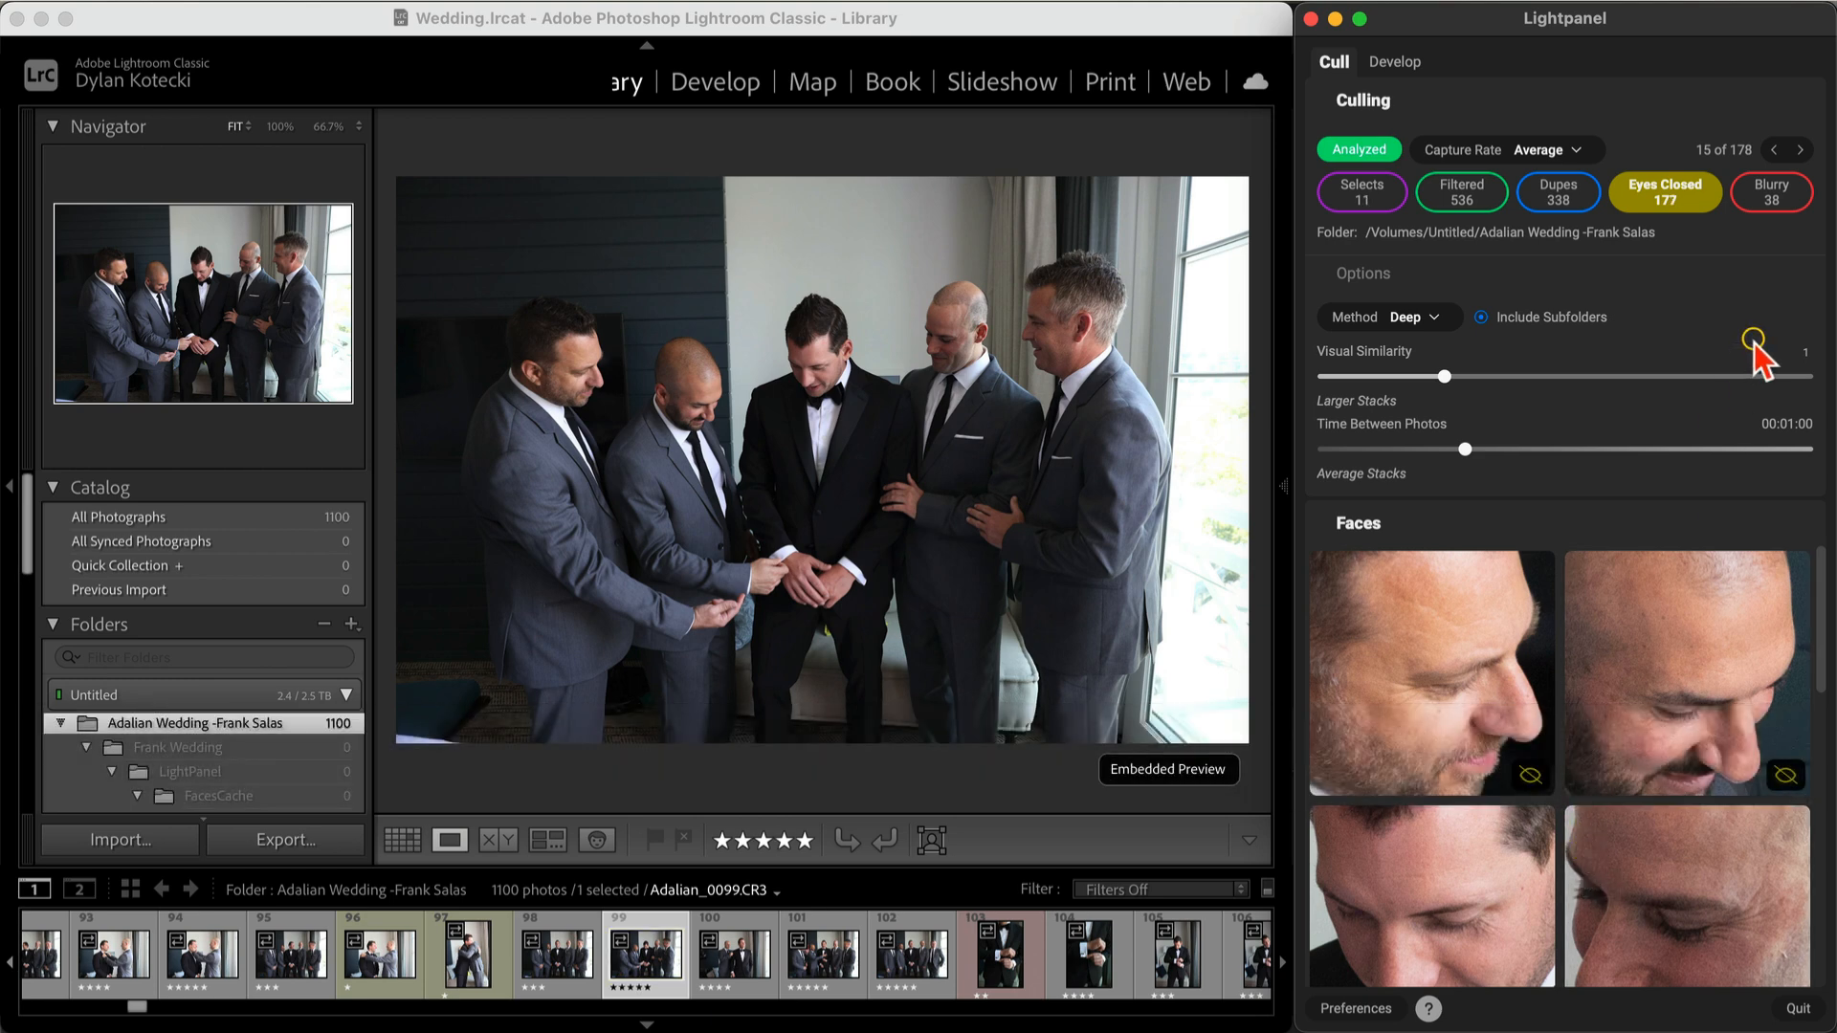
Step: Switch to the Blurry filter and step through the blurry photos
click(1771, 195)
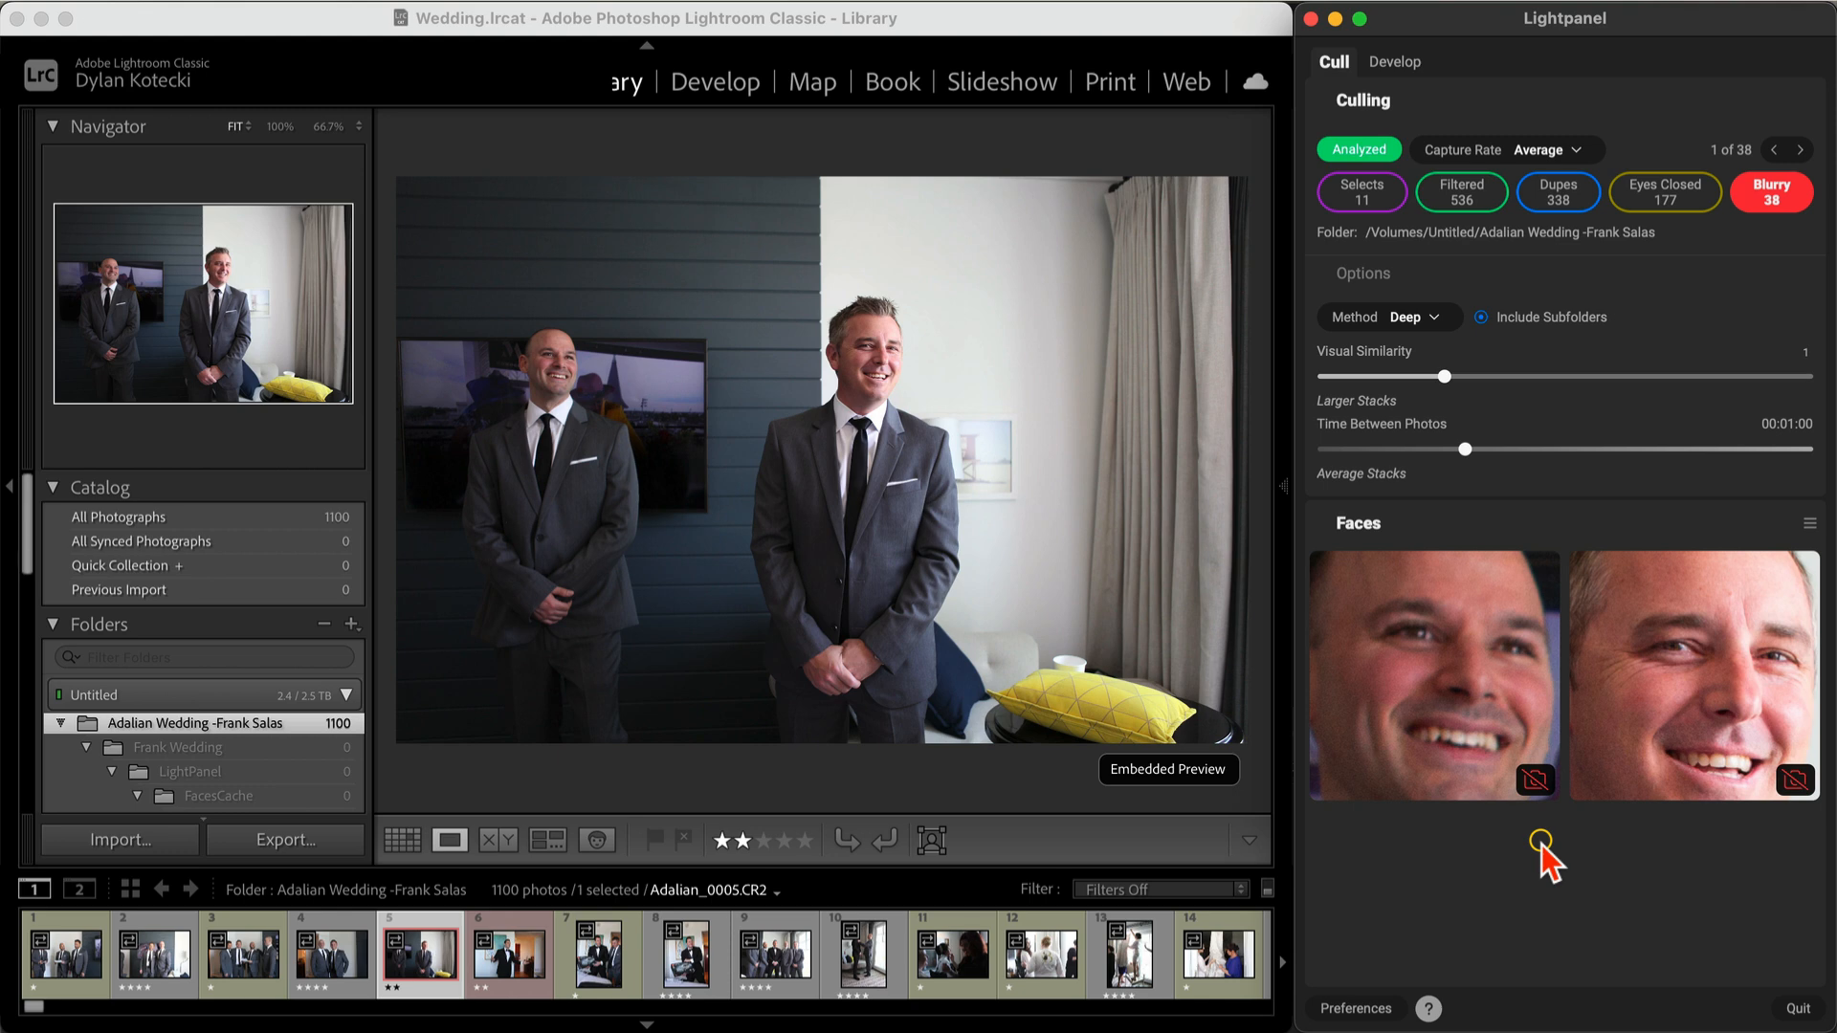
key(super+Right)
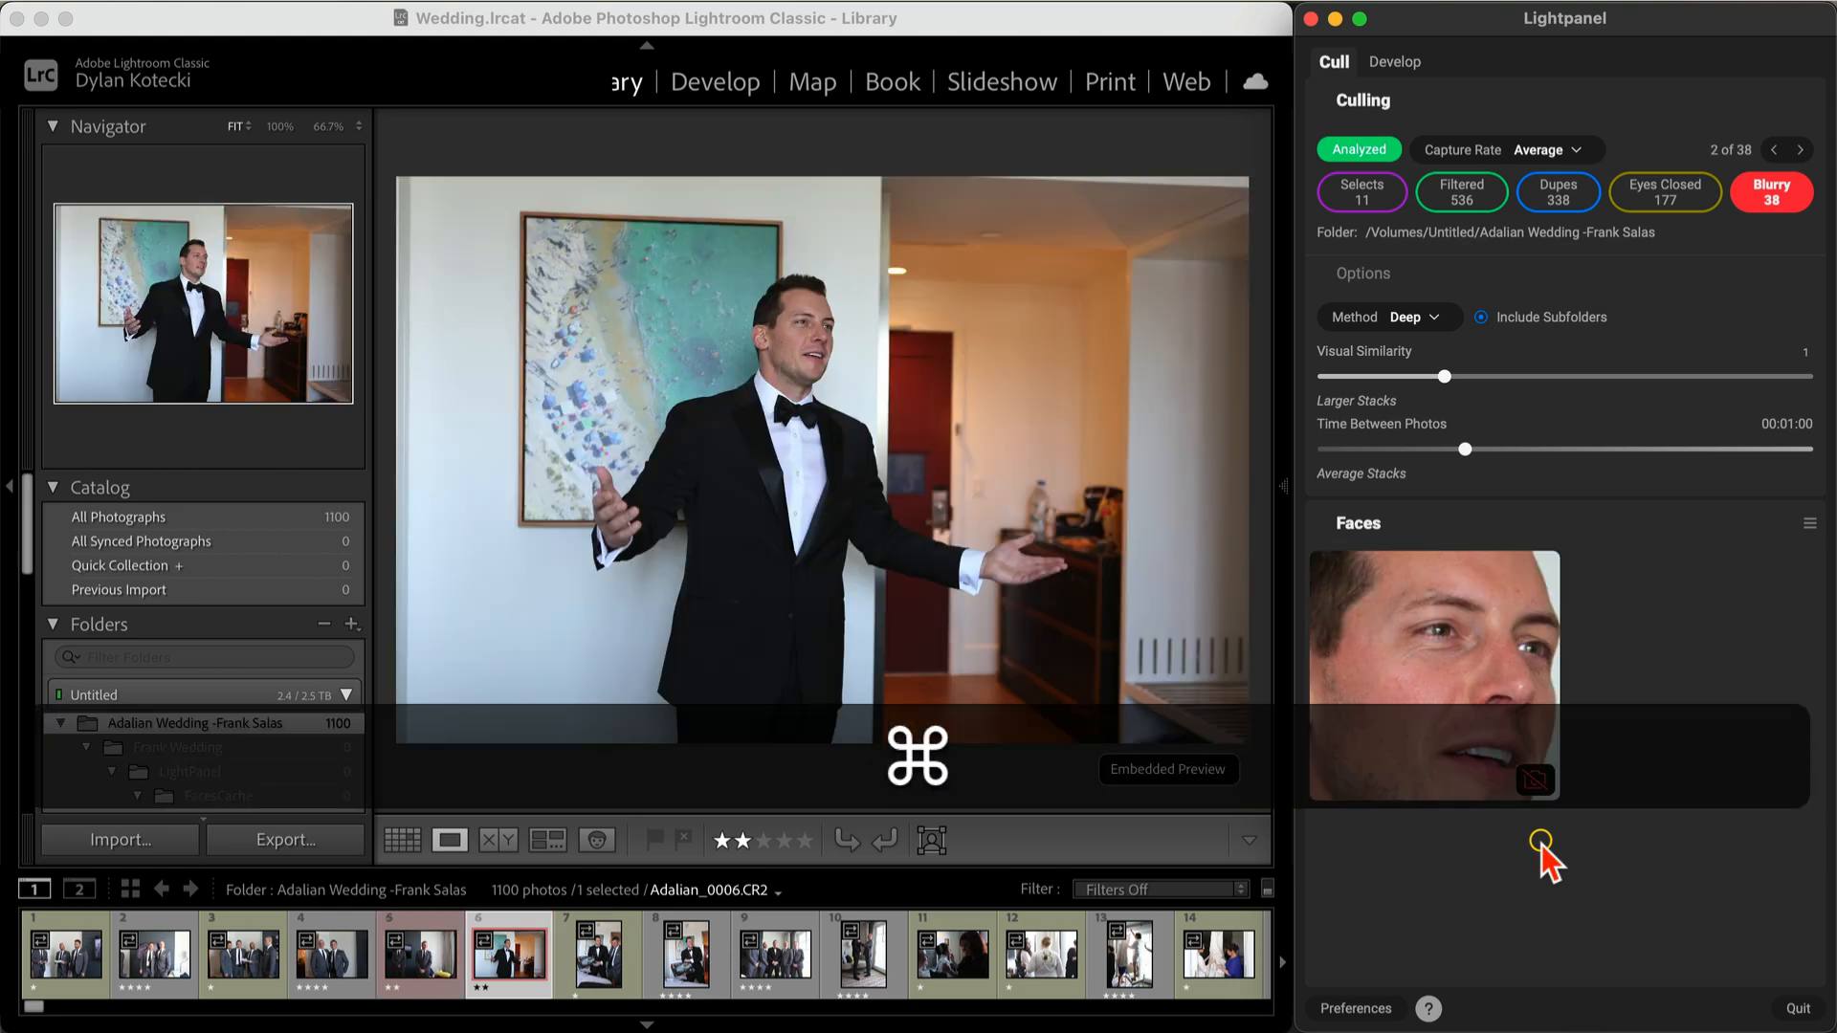
key(super+Right)
key(super+Right)
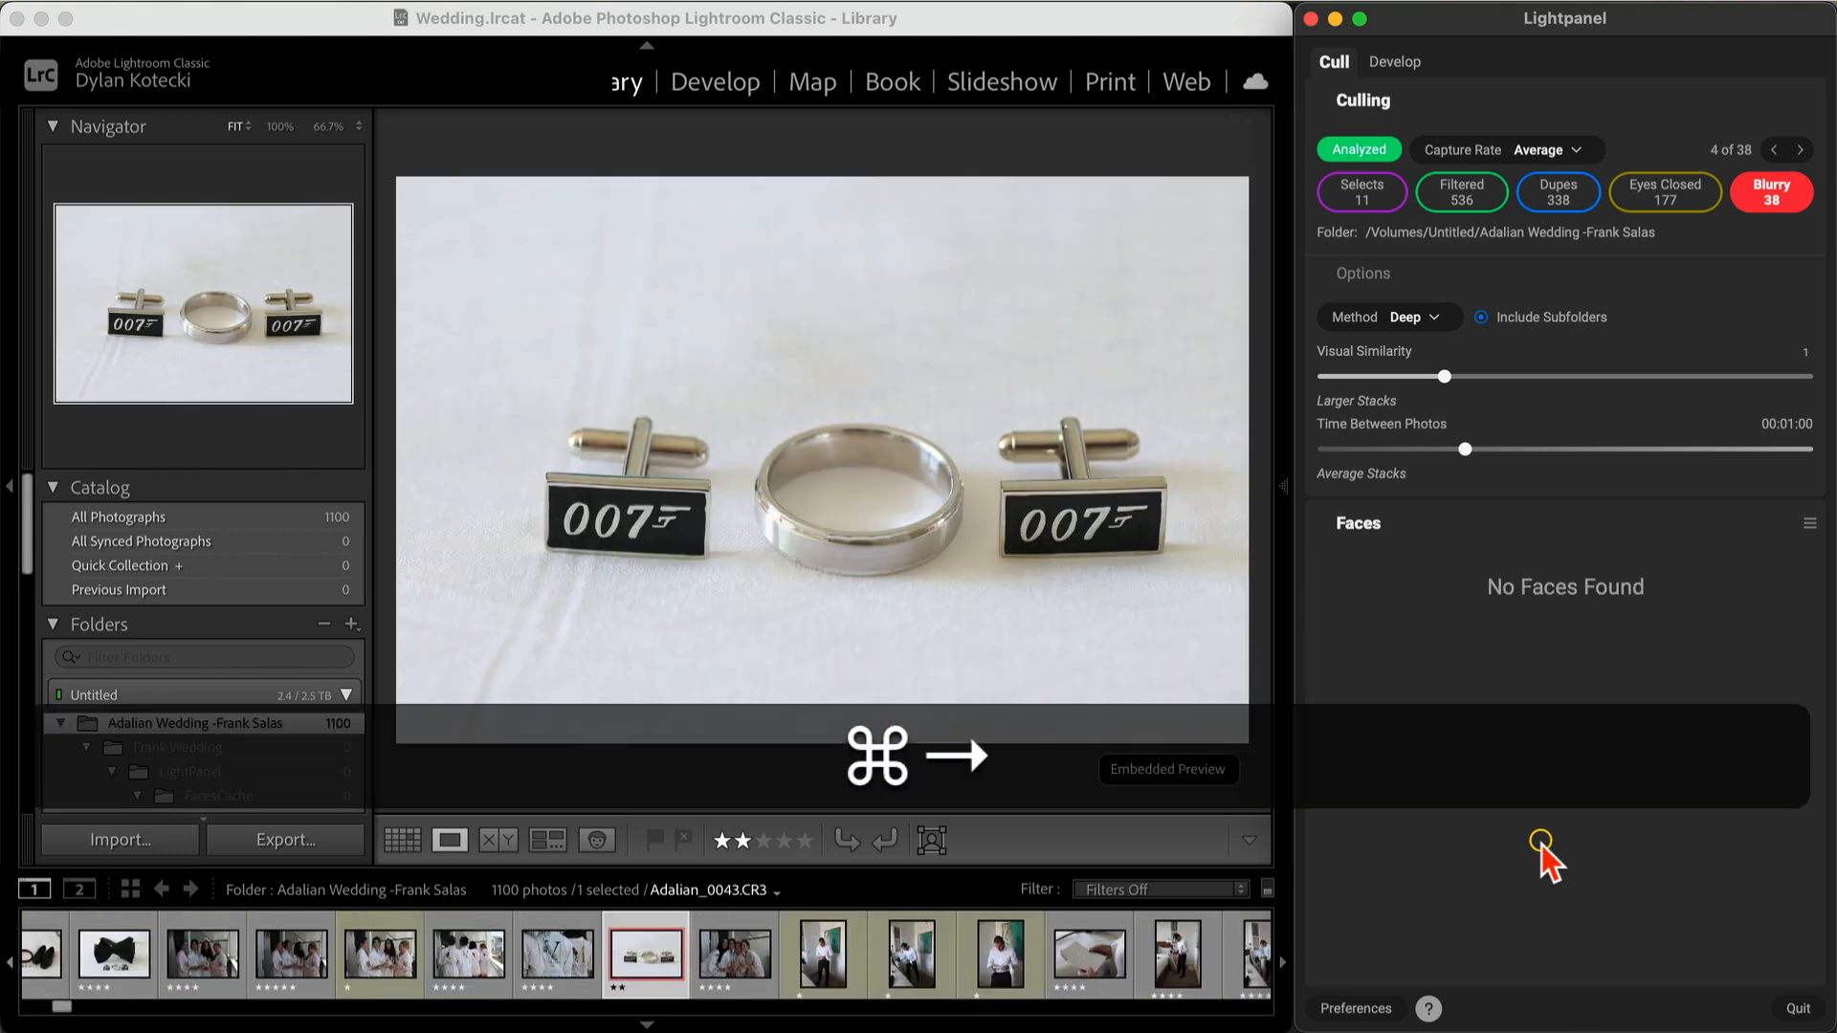
key(super+Right)
key(super+Right)
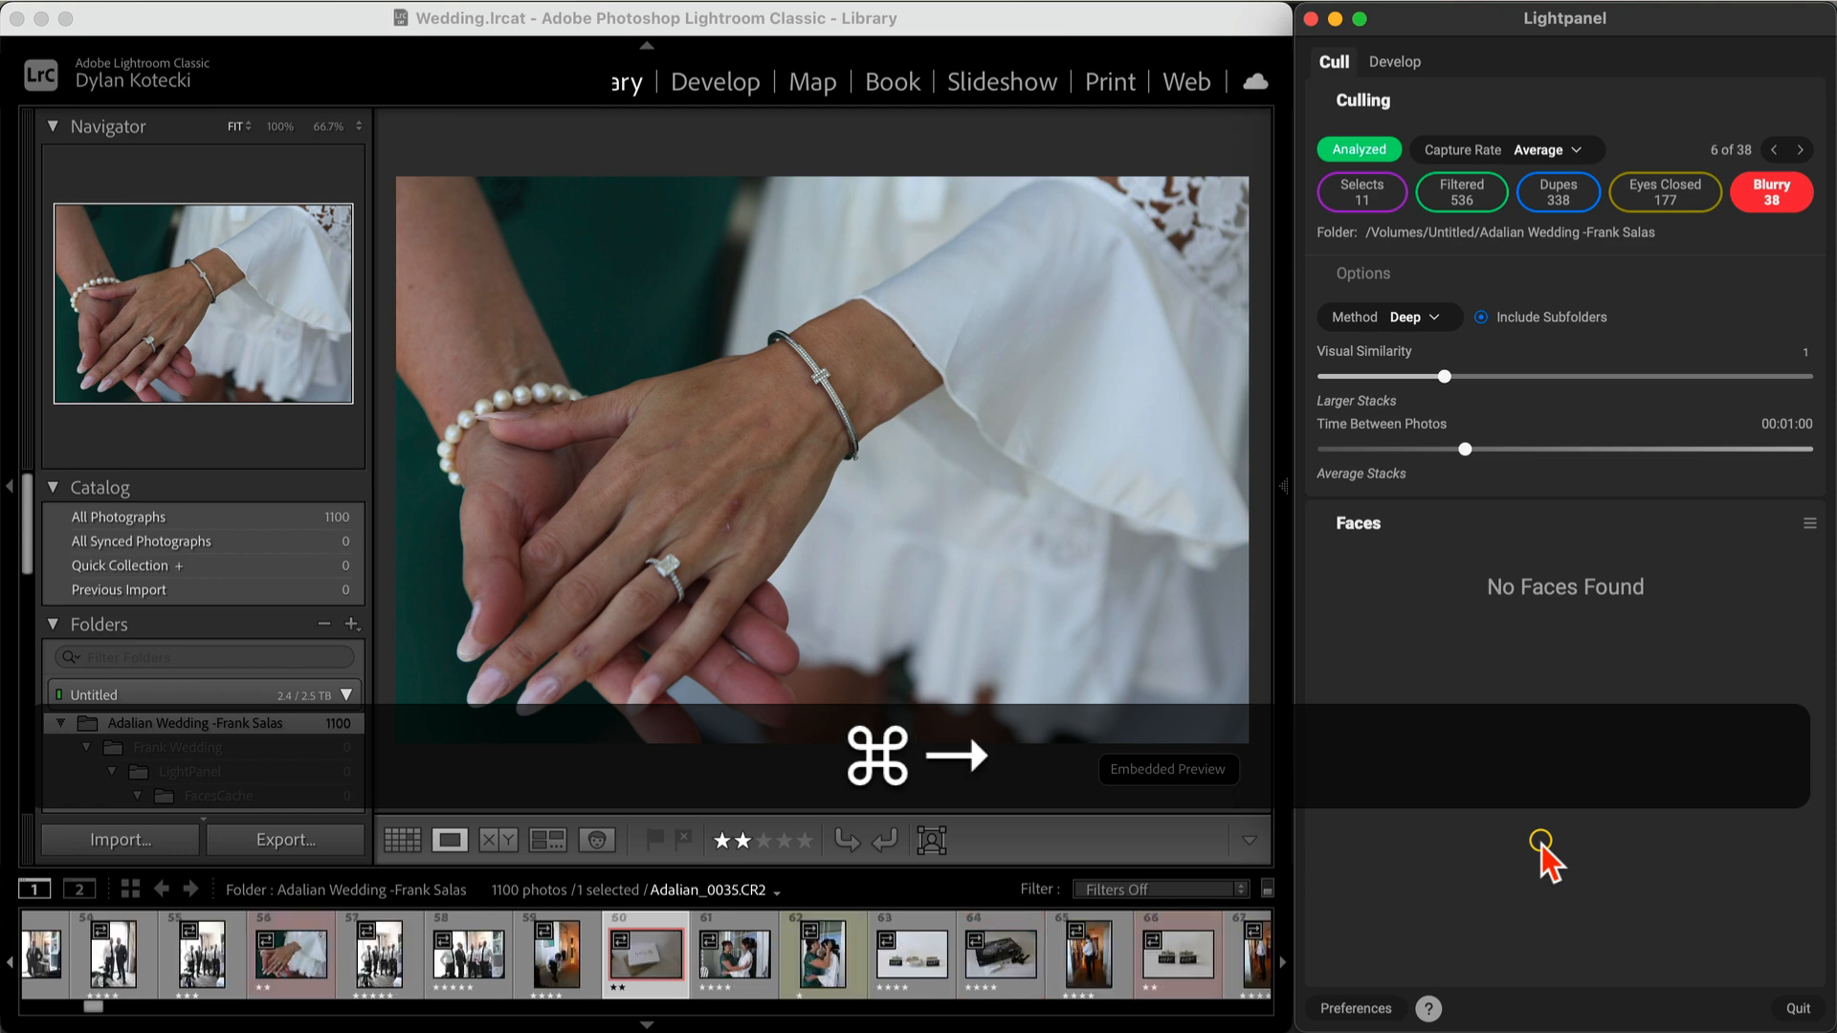
key(super+Left)
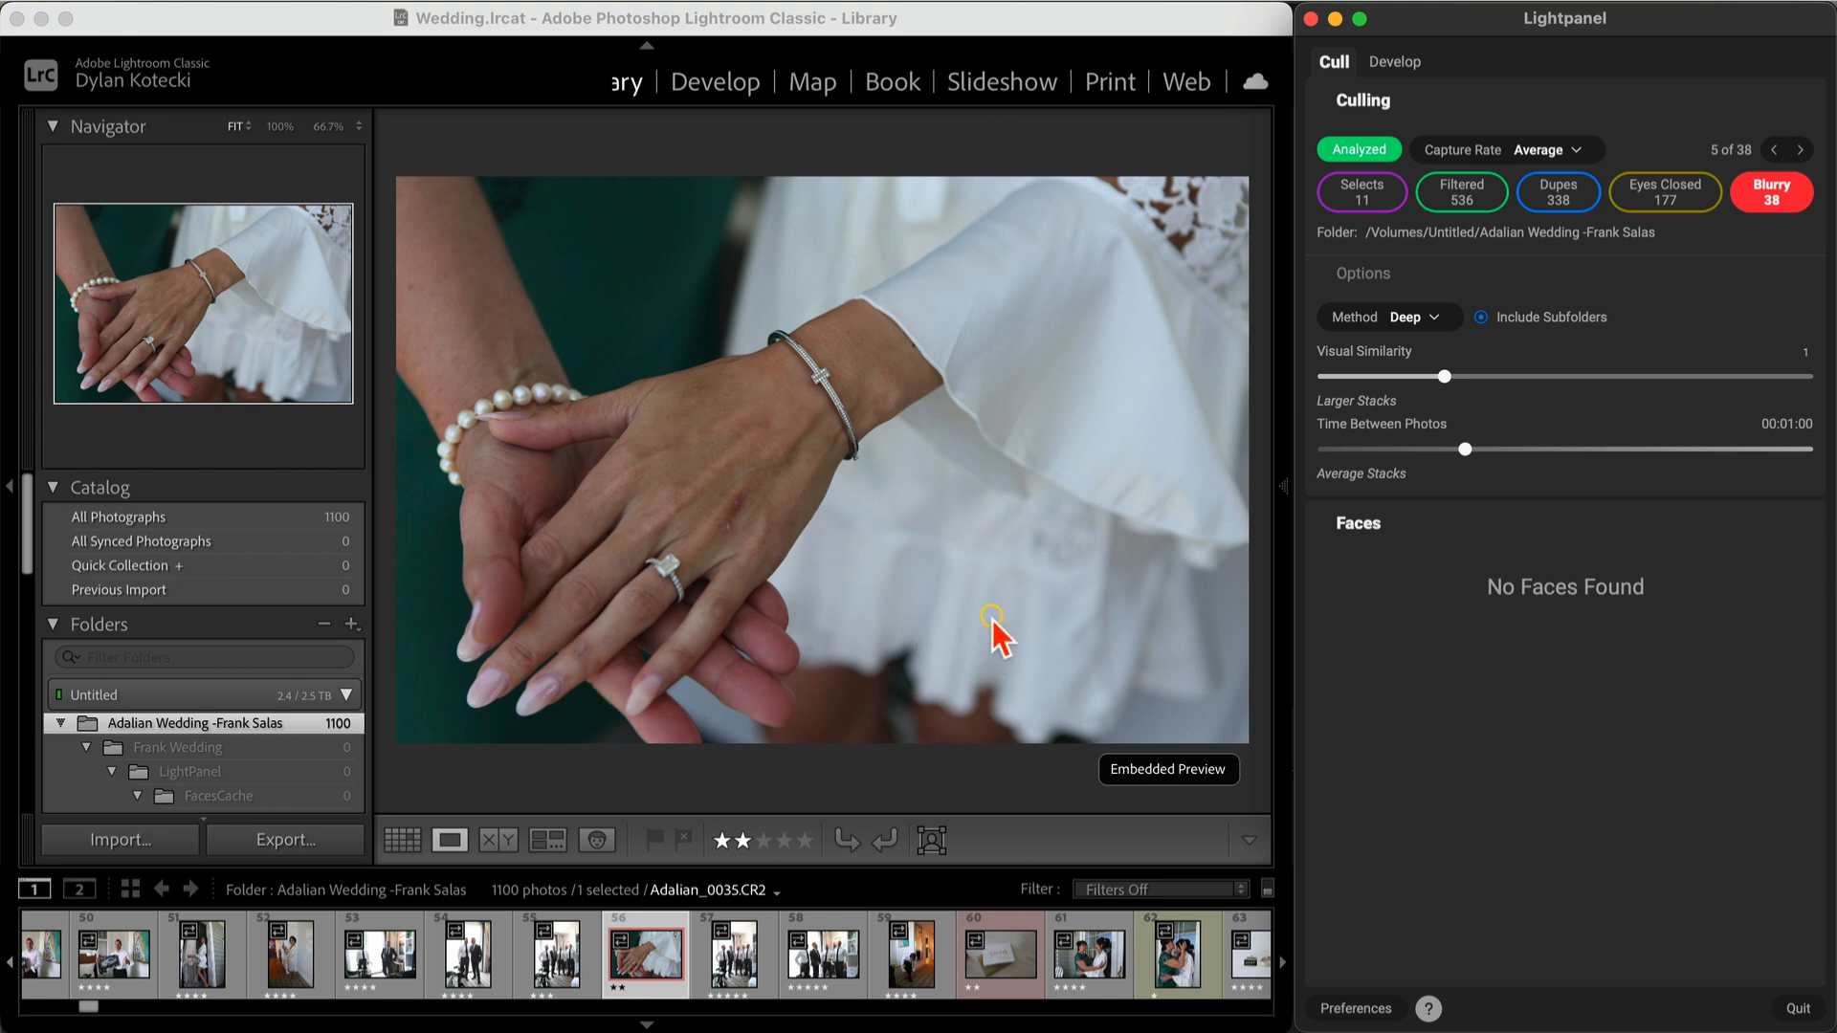
Step: Rate the hands-with-rings photo and the cufflinks photo five stars, advancing after each
key(5)
key(super+Right)
key(super+Right)
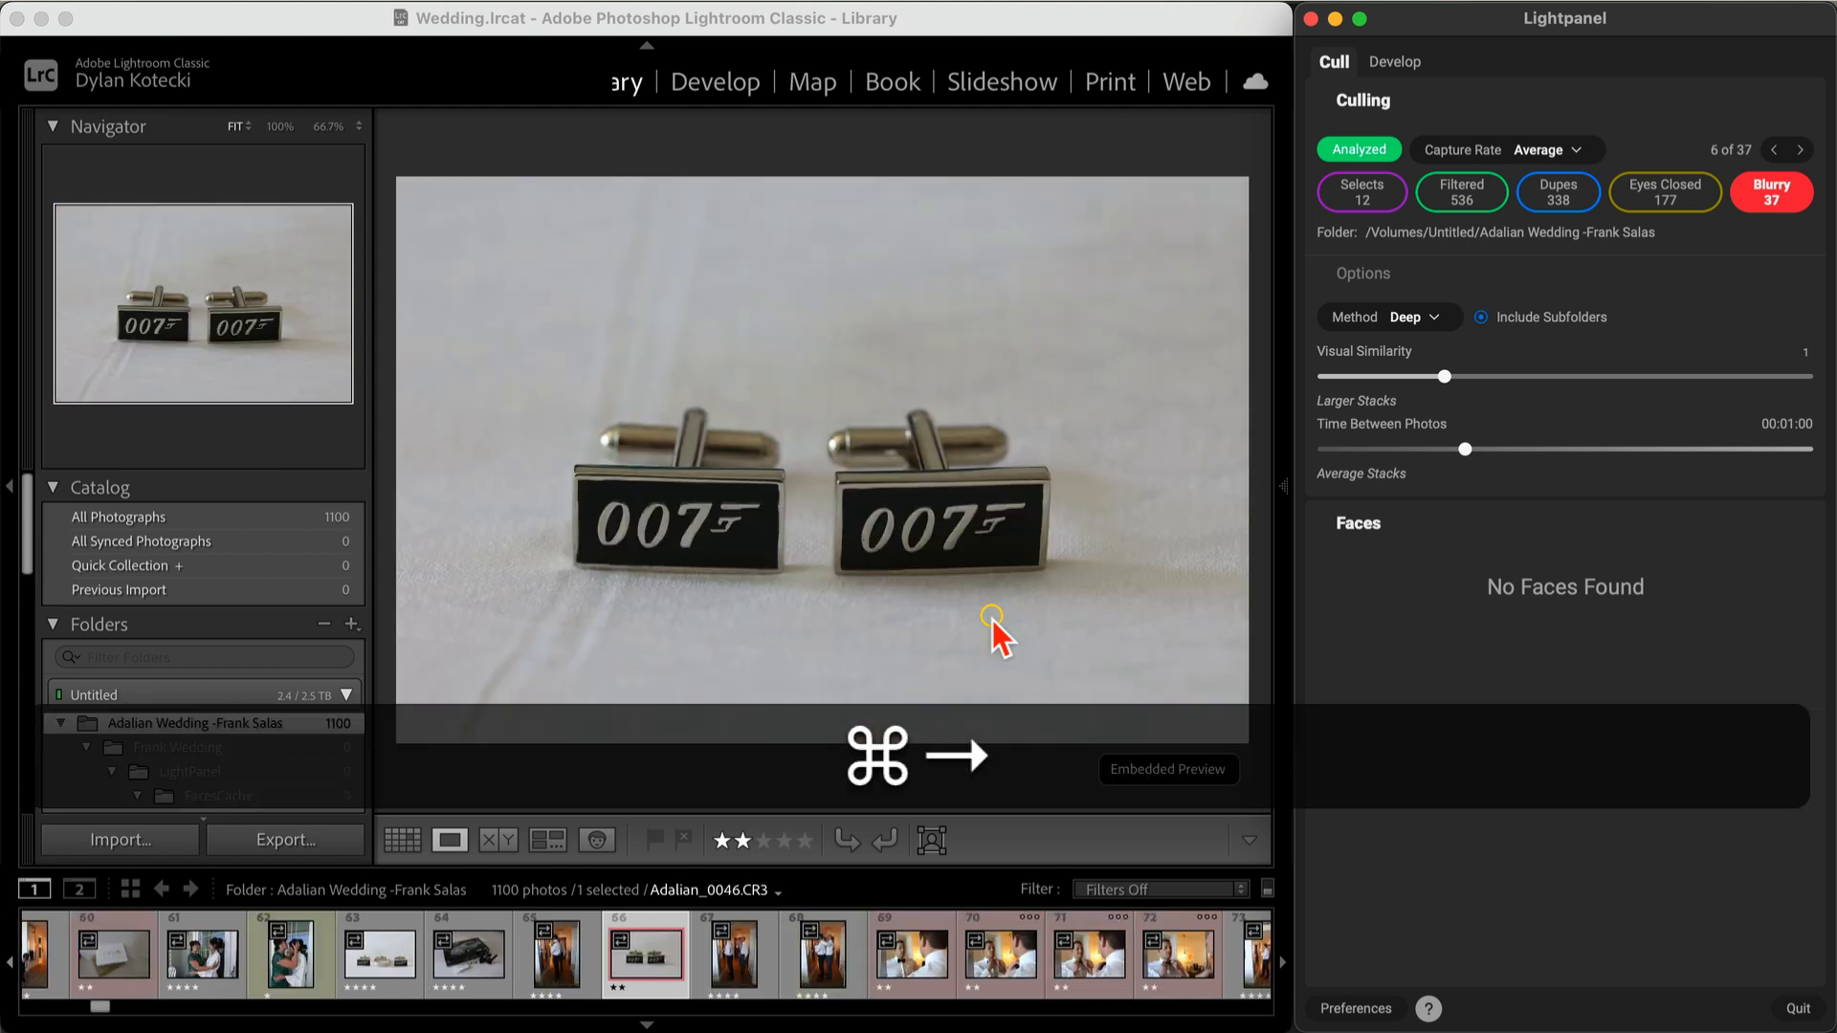
key(super+5)
key(super+Right)
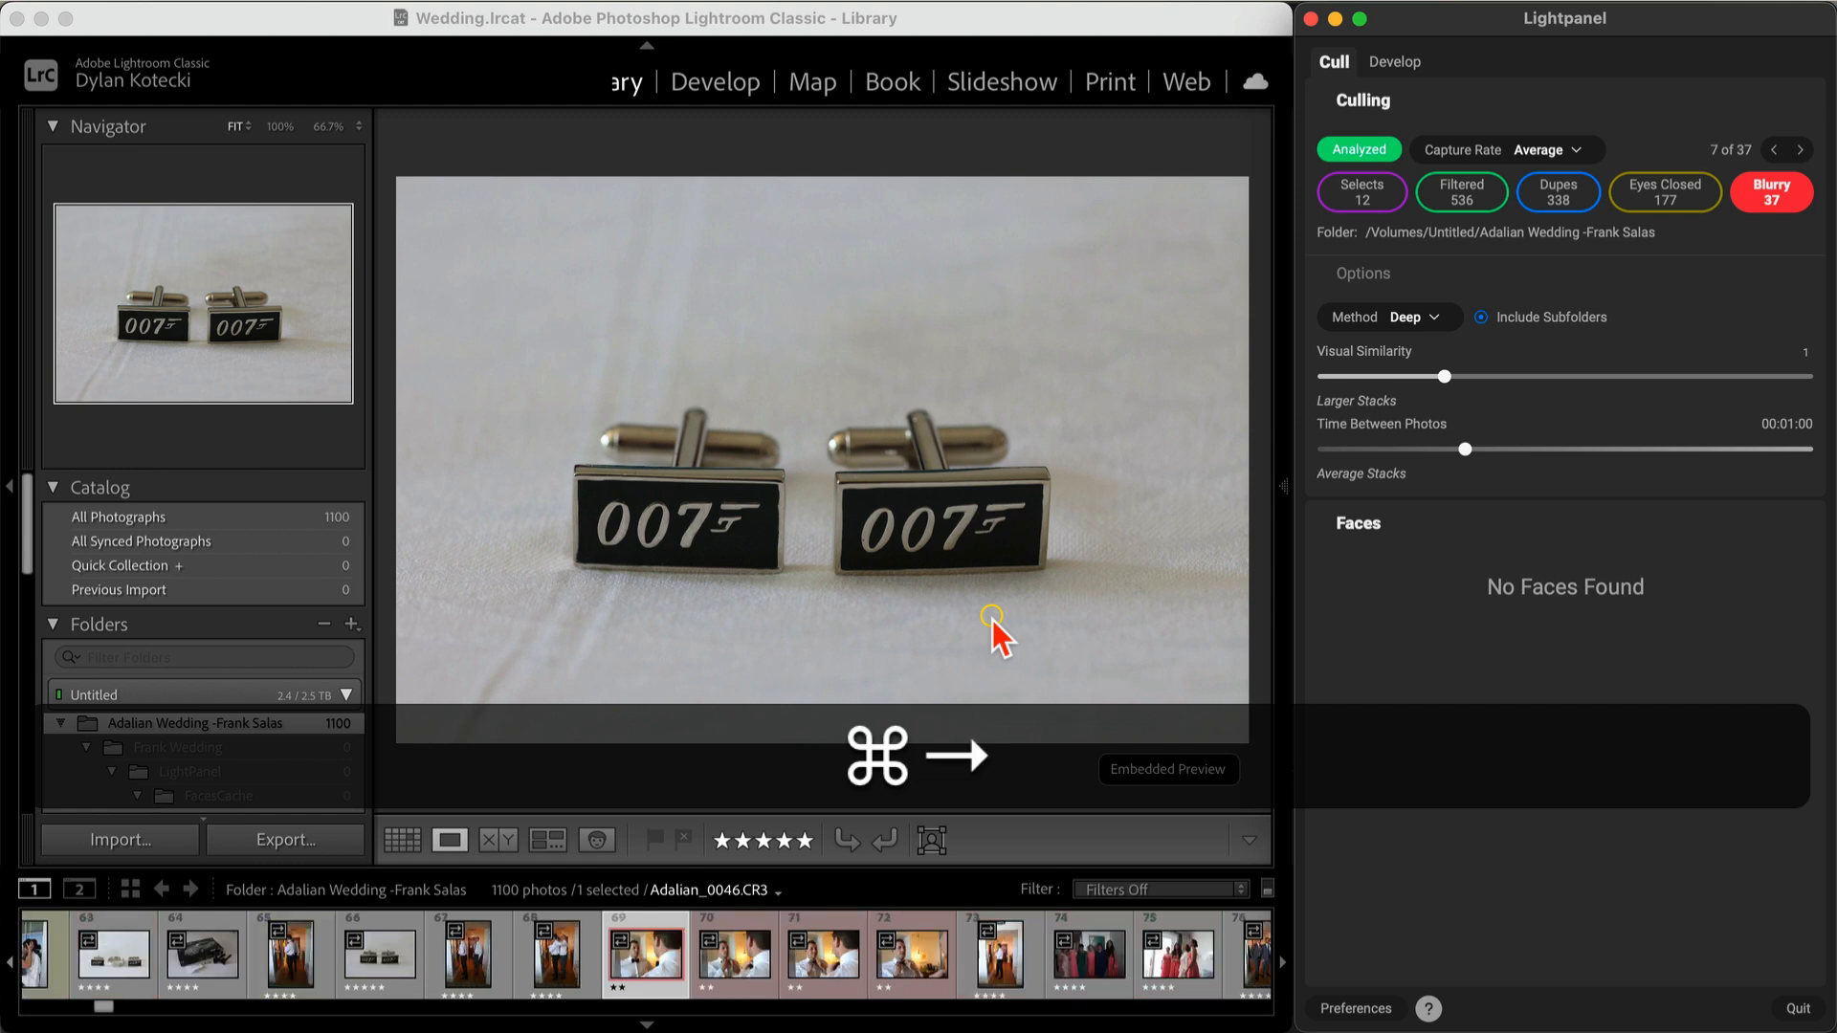
key(super+Right)
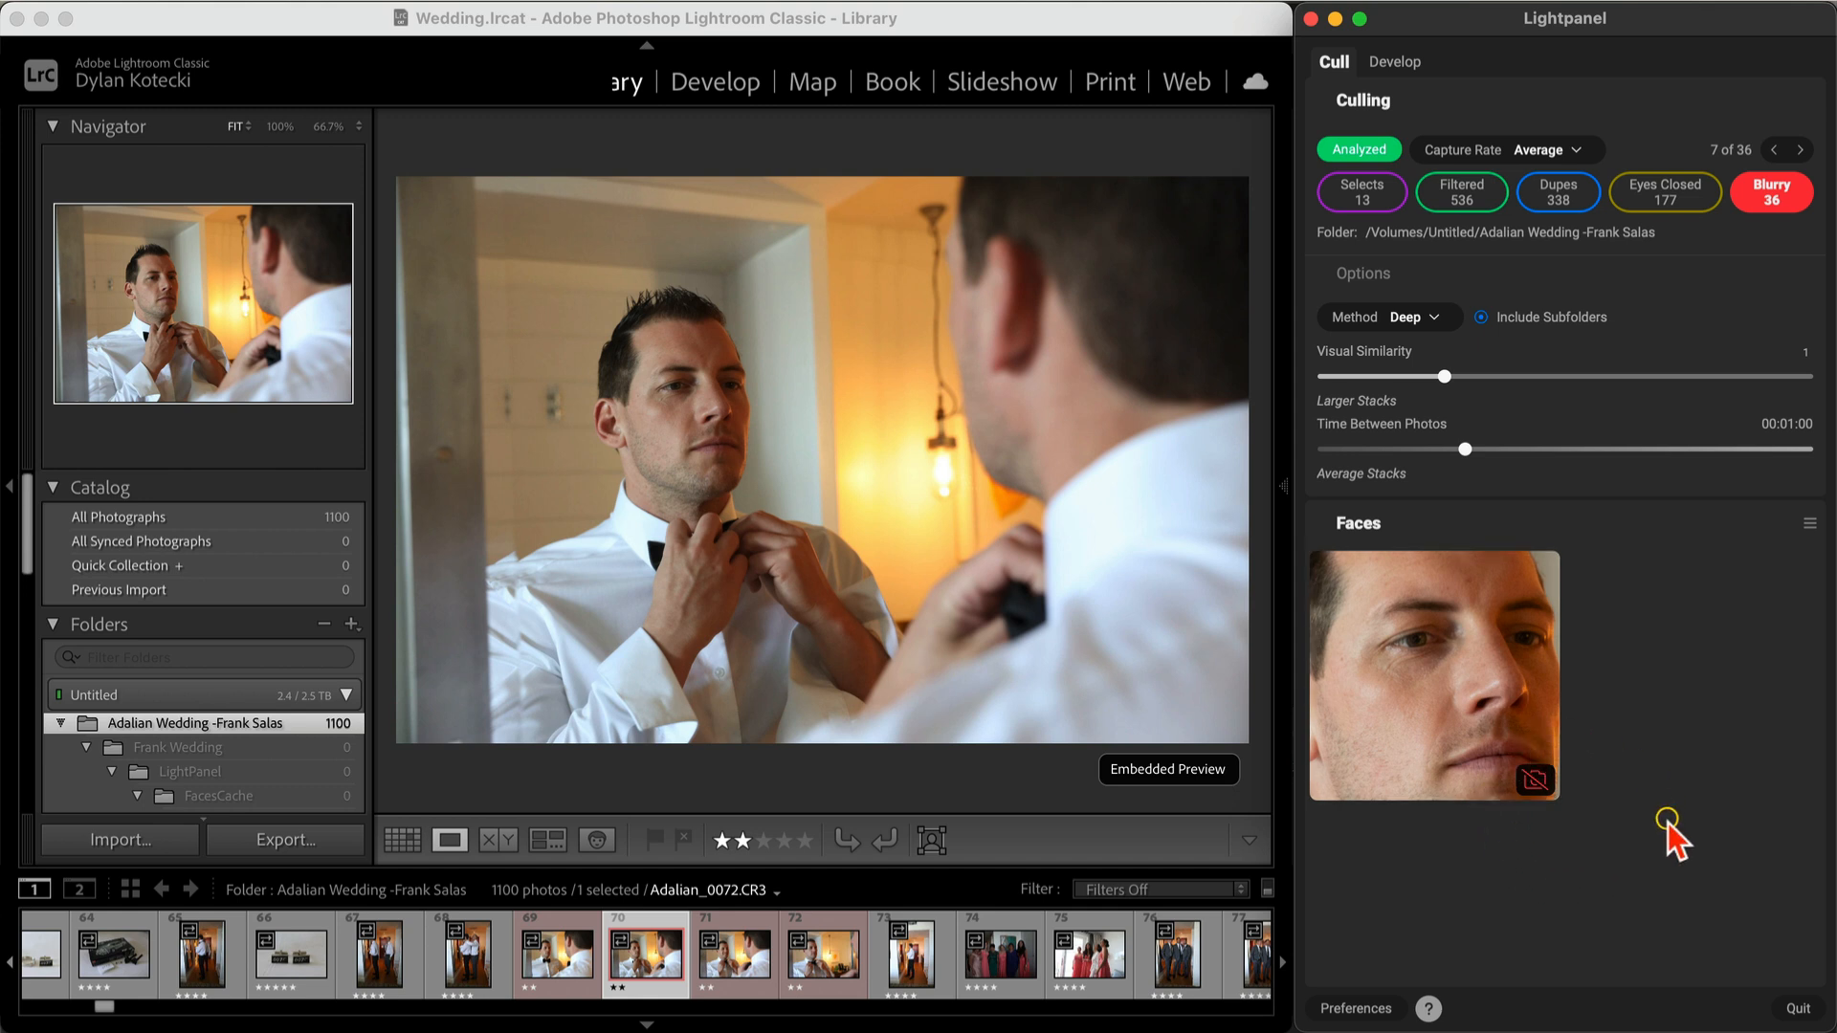
Step: Rate both groom-at-the-mirror photos five stars, advancing after each
key(5)
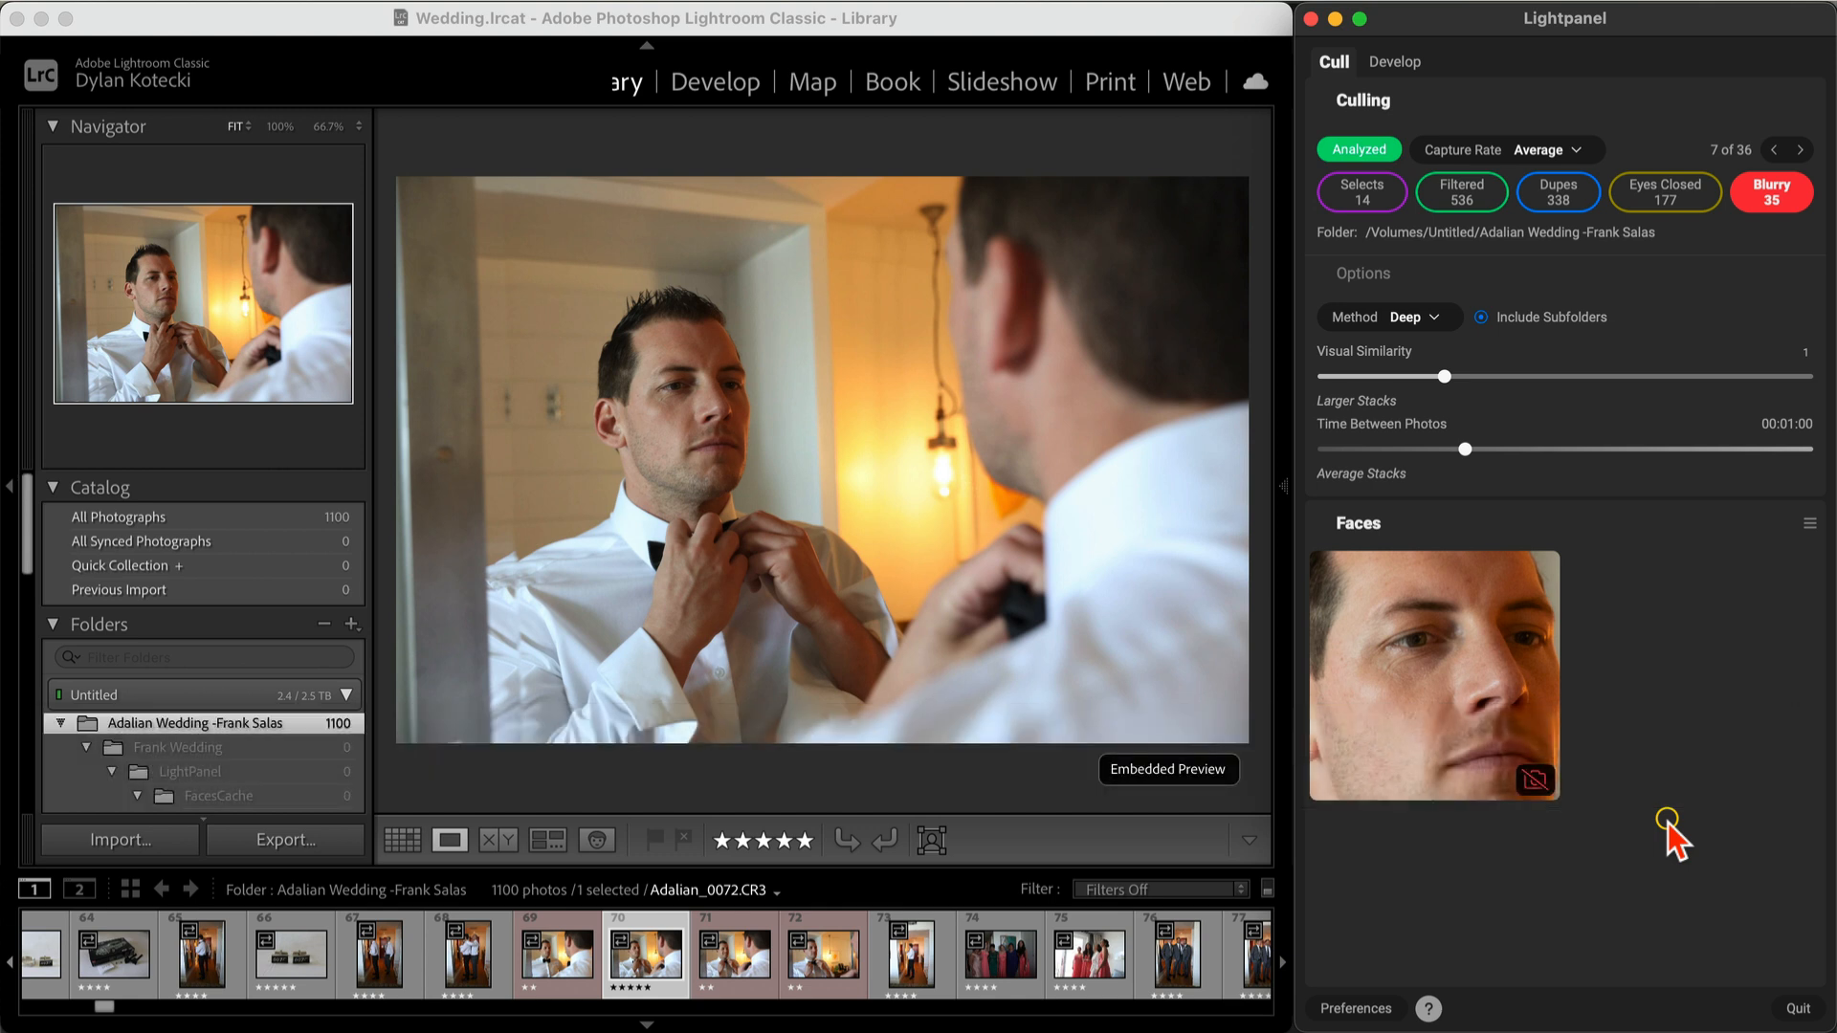
key(super+Right)
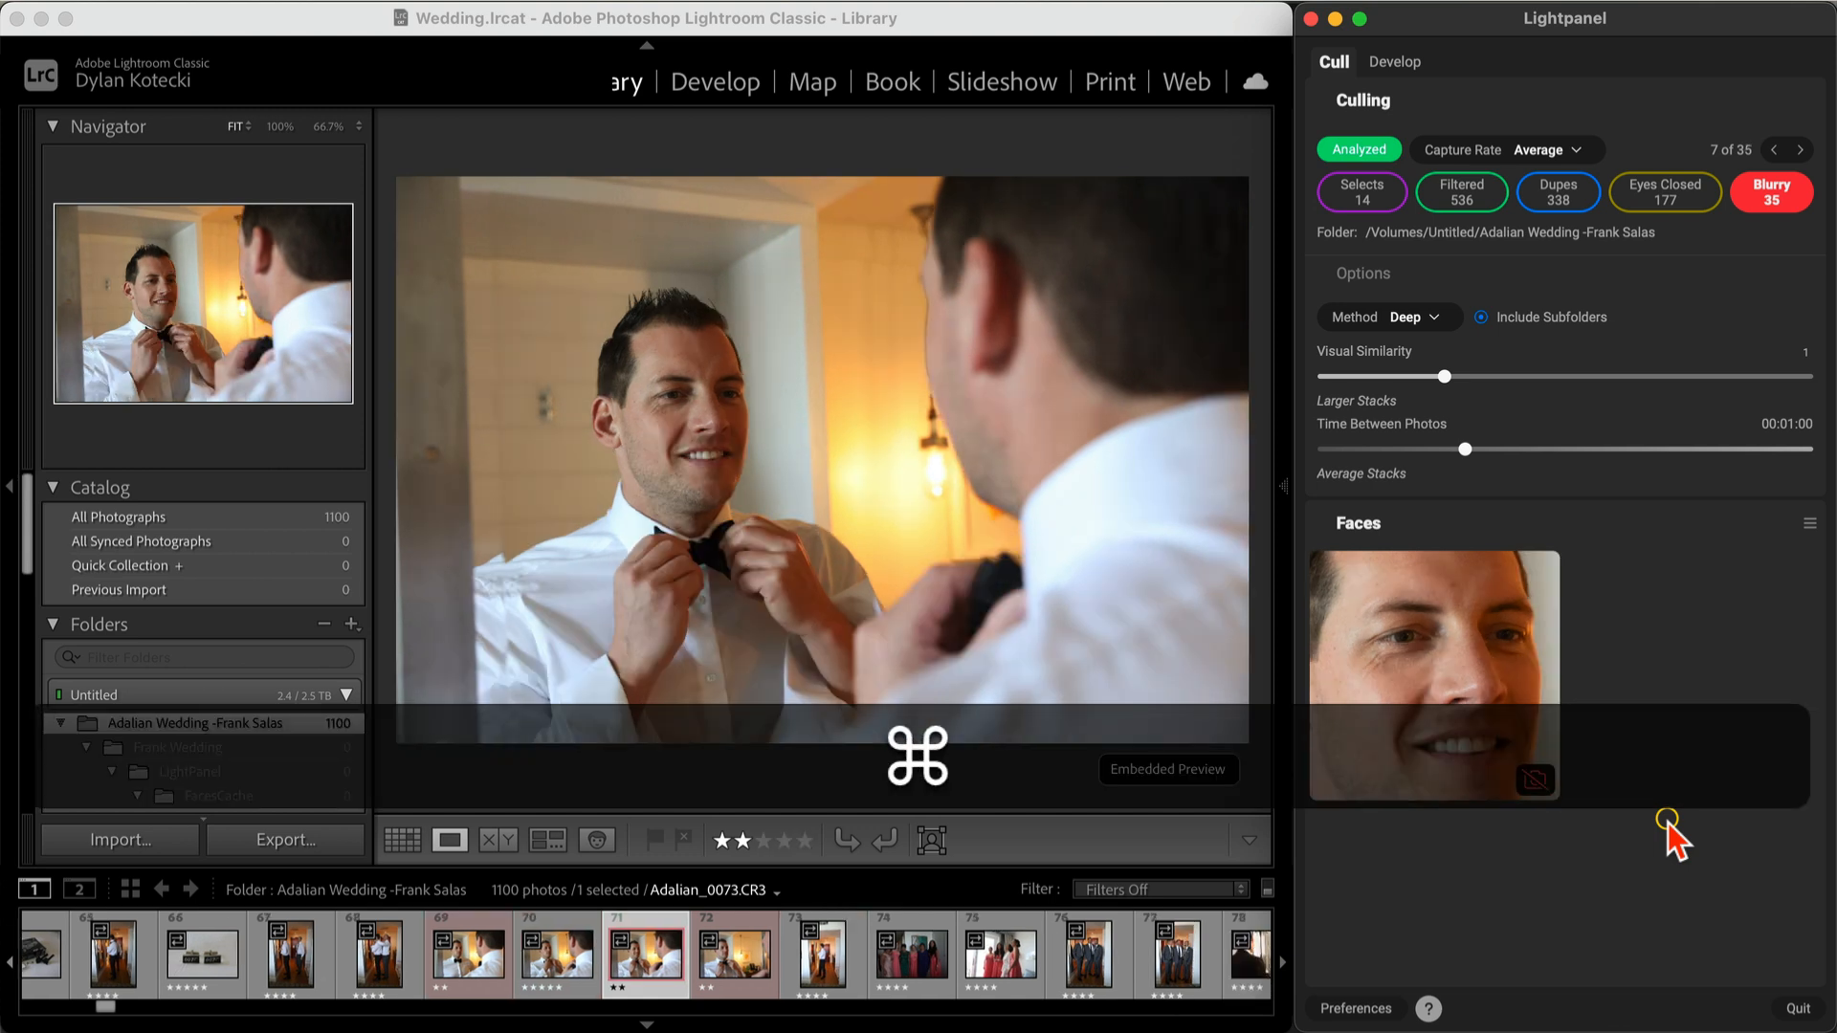
key(super+5)
key(super+Right)
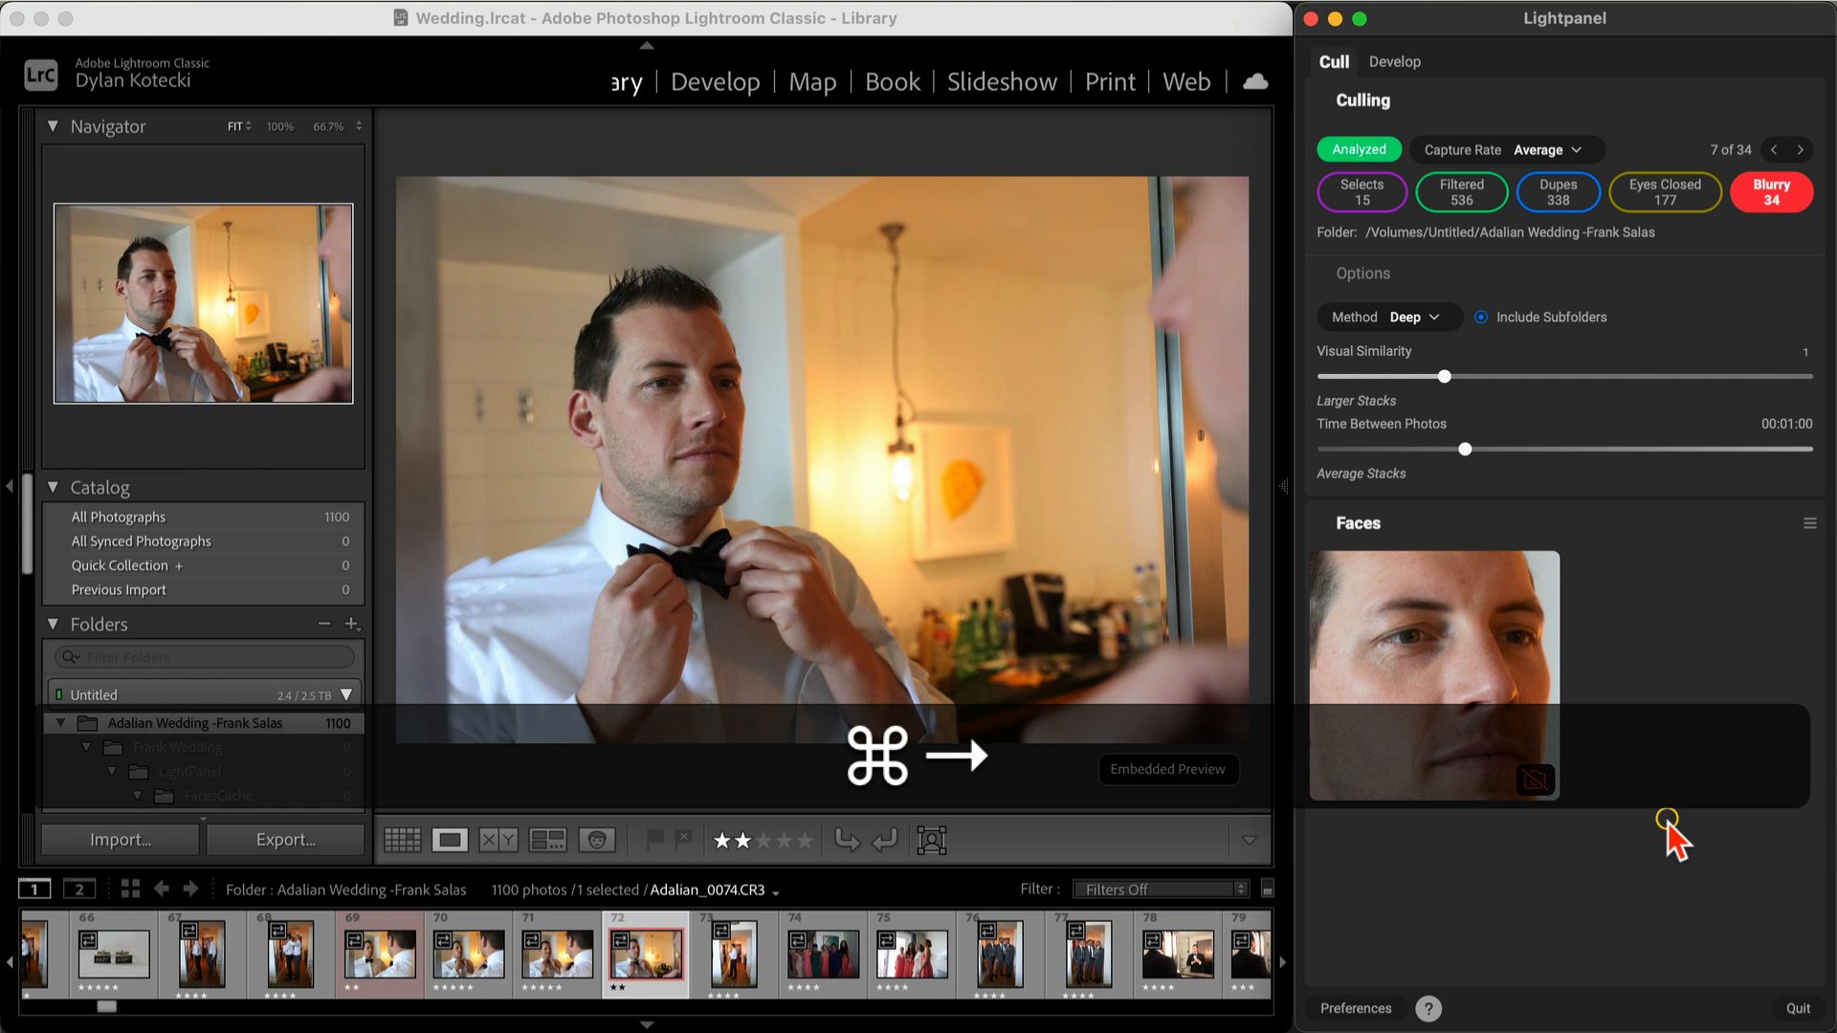